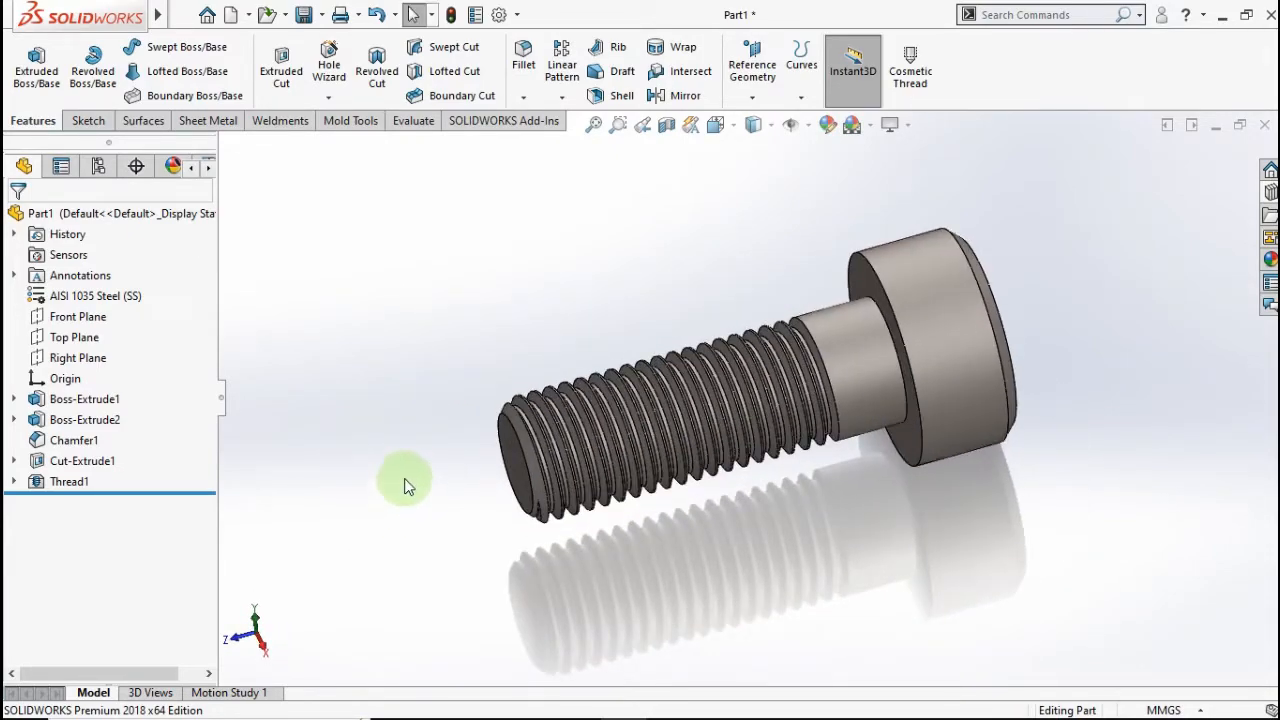
- Sketch a circle about 155 mm in diameter on the Front Plane, centred on the origin
key("ctrl+7")
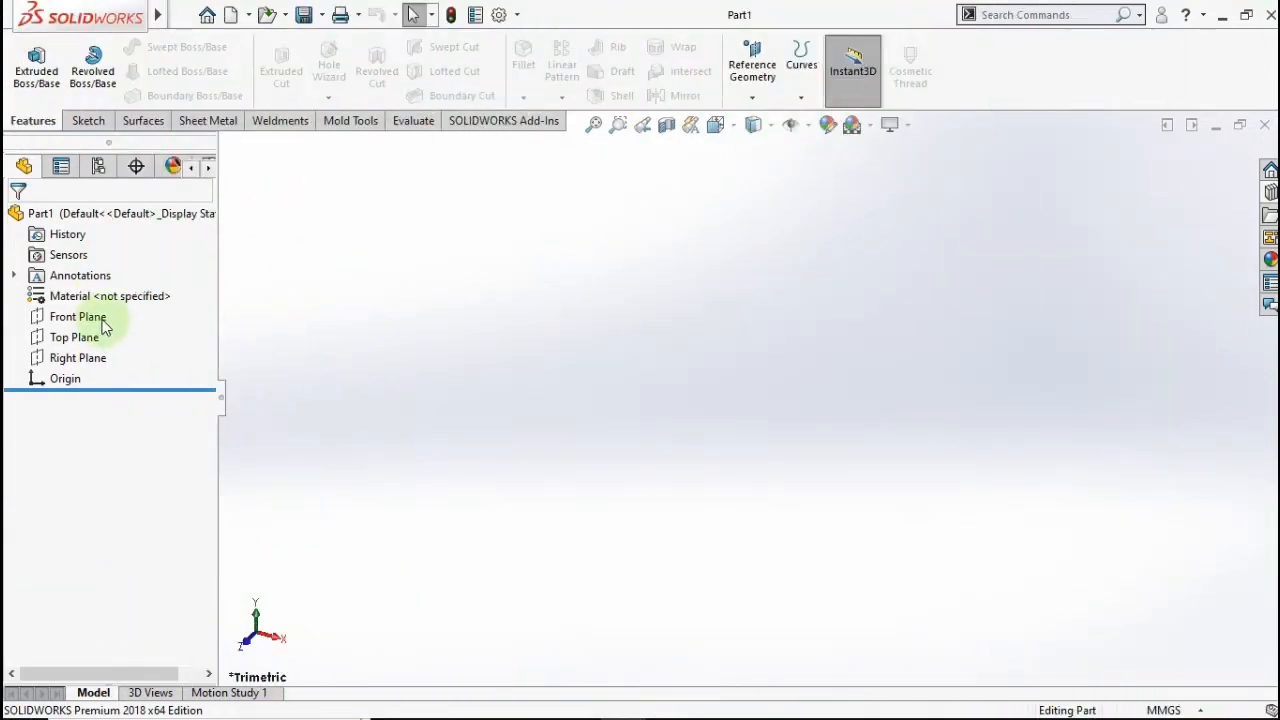
left_click(95, 318)
left_click(110, 292)
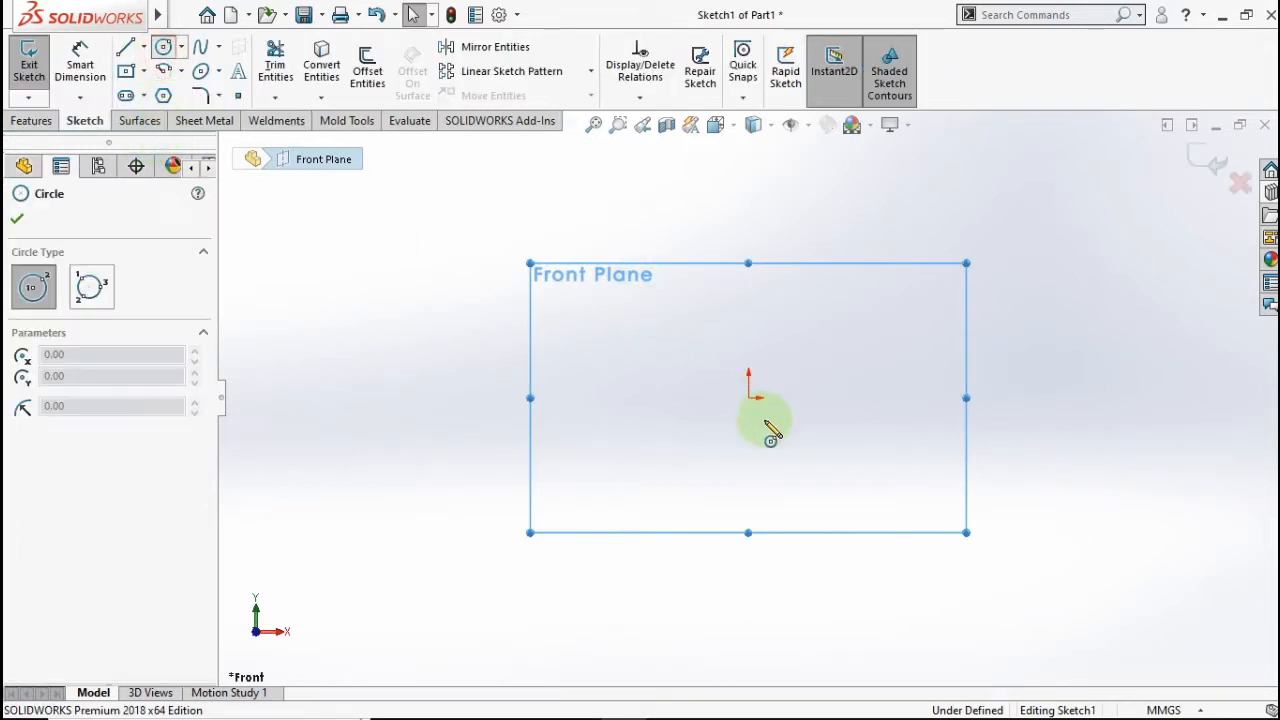
left_click(750, 399)
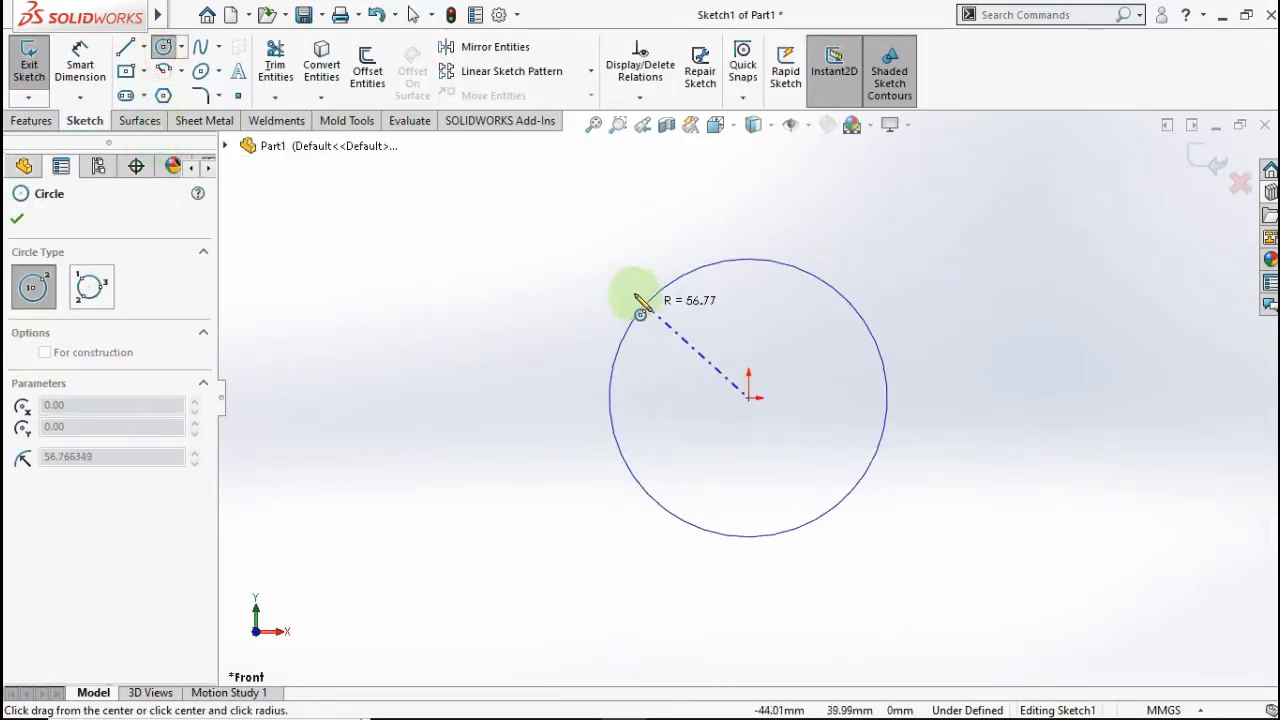
left_click(609, 269)
- Dimension the circle's diameter and set it to 17 mm
left_click(80, 62)
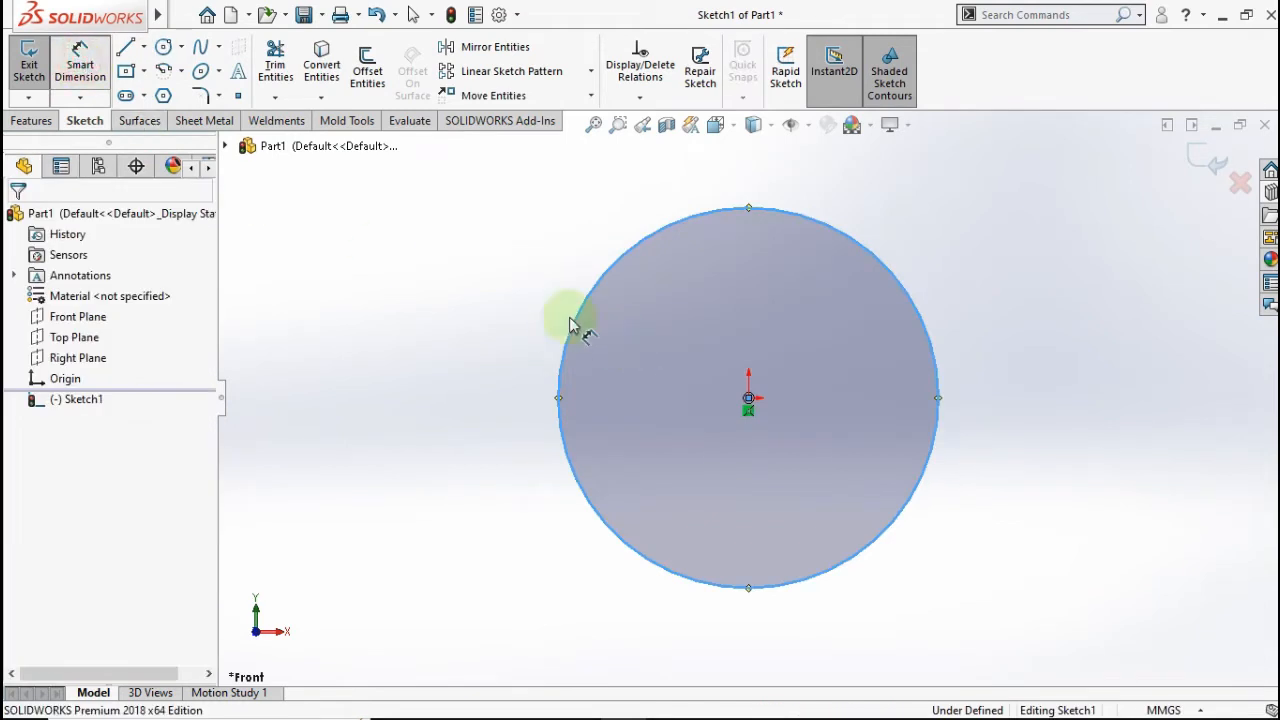
left_click(574, 316)
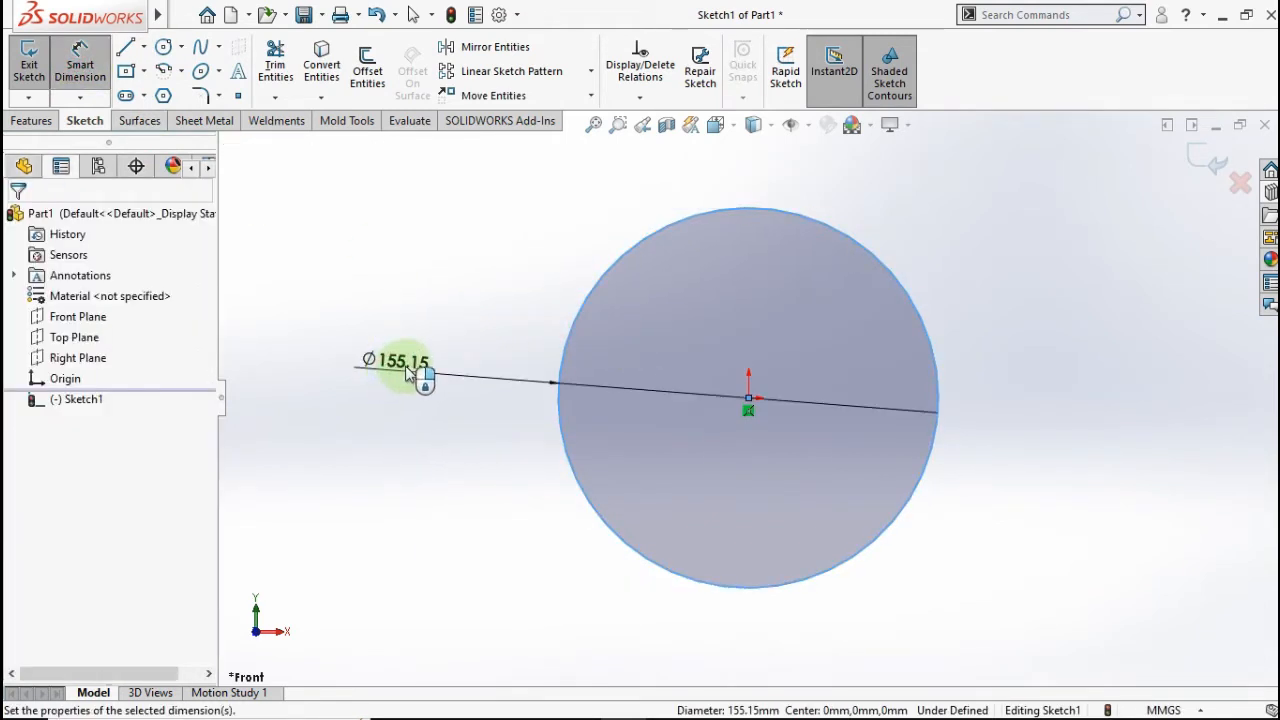
left_click(408, 372)
left_click(309, 366)
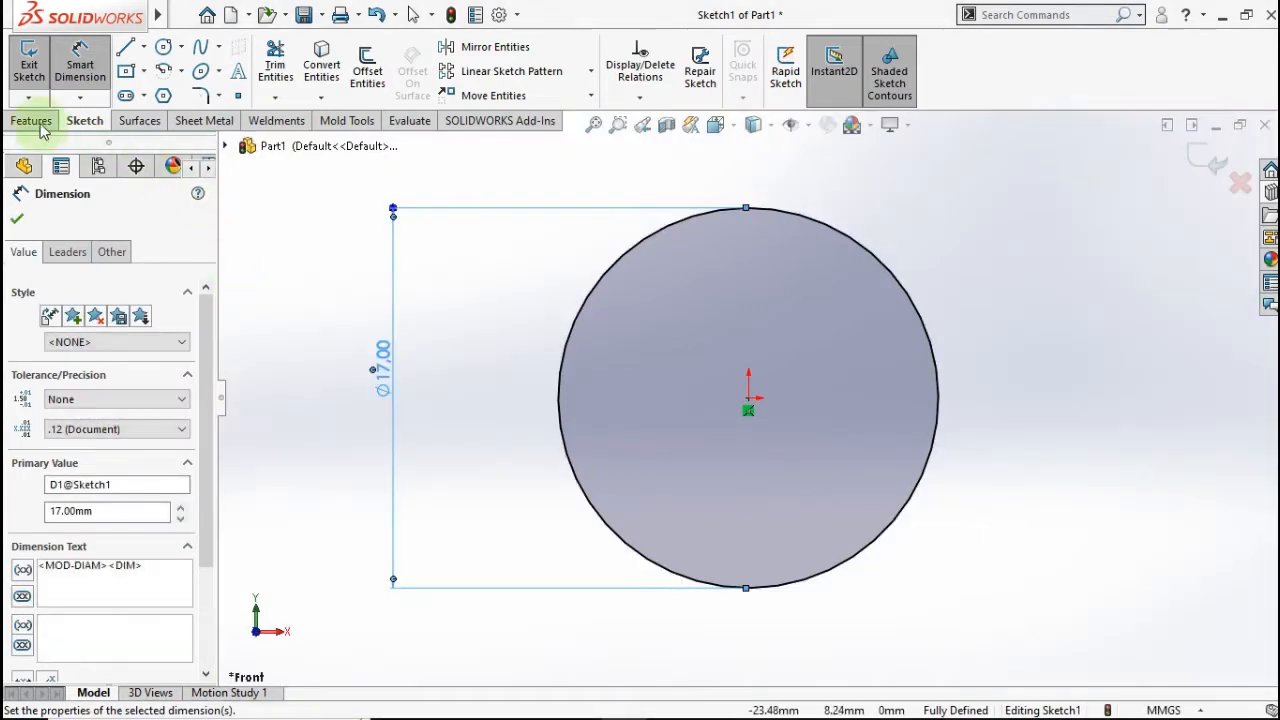
- Extrude the 17 mm circle as a blind boss 8 mm deep to form the screw head
left_click(36, 122)
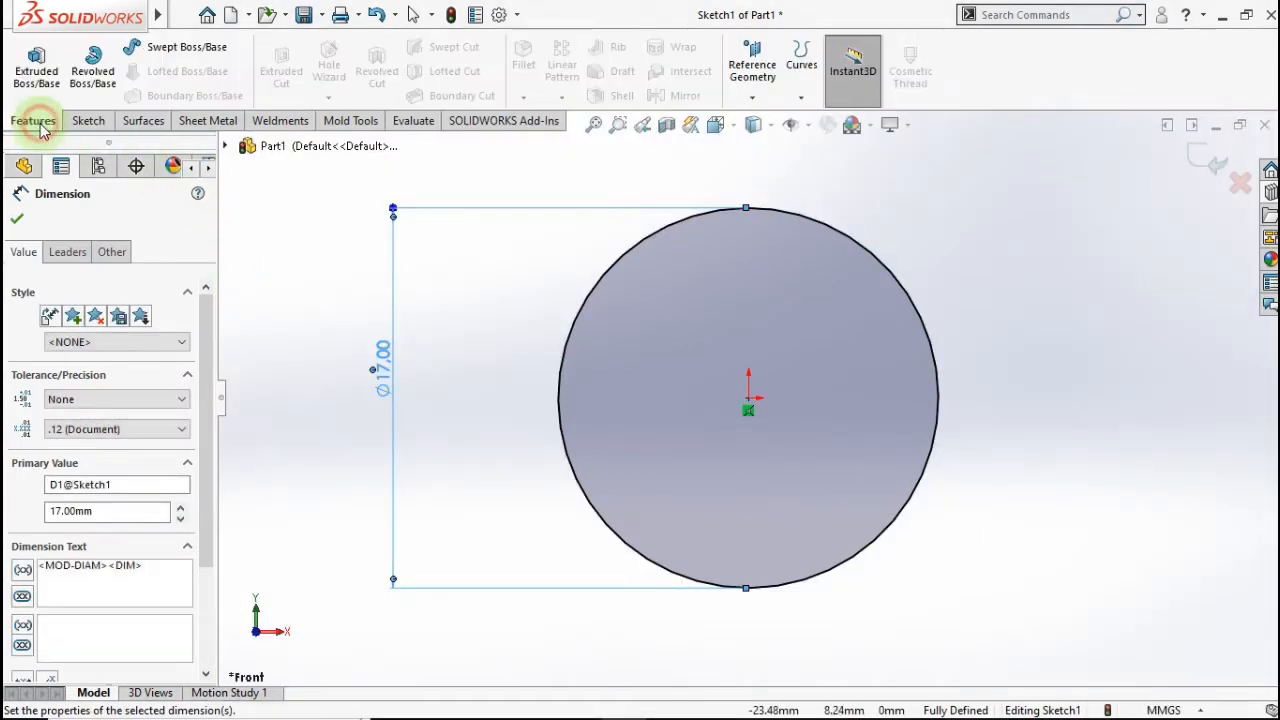
left_click(37, 82)
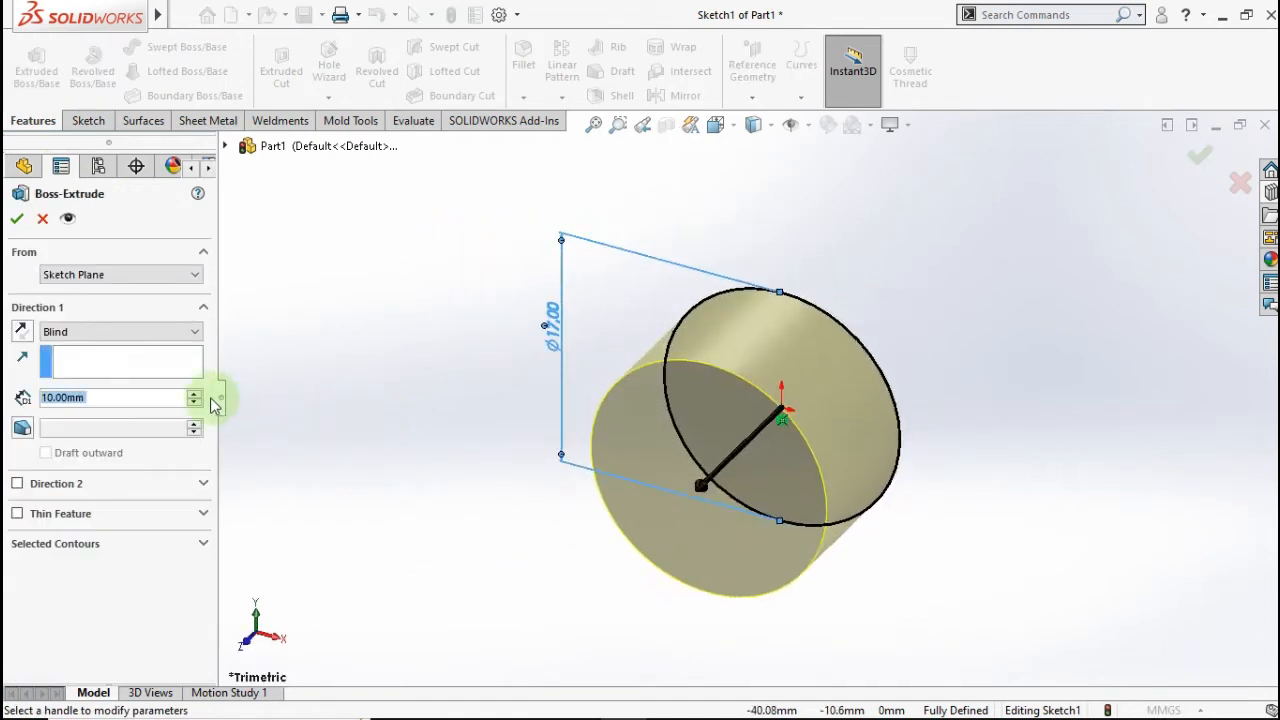
type("8")
left_click(362, 405)
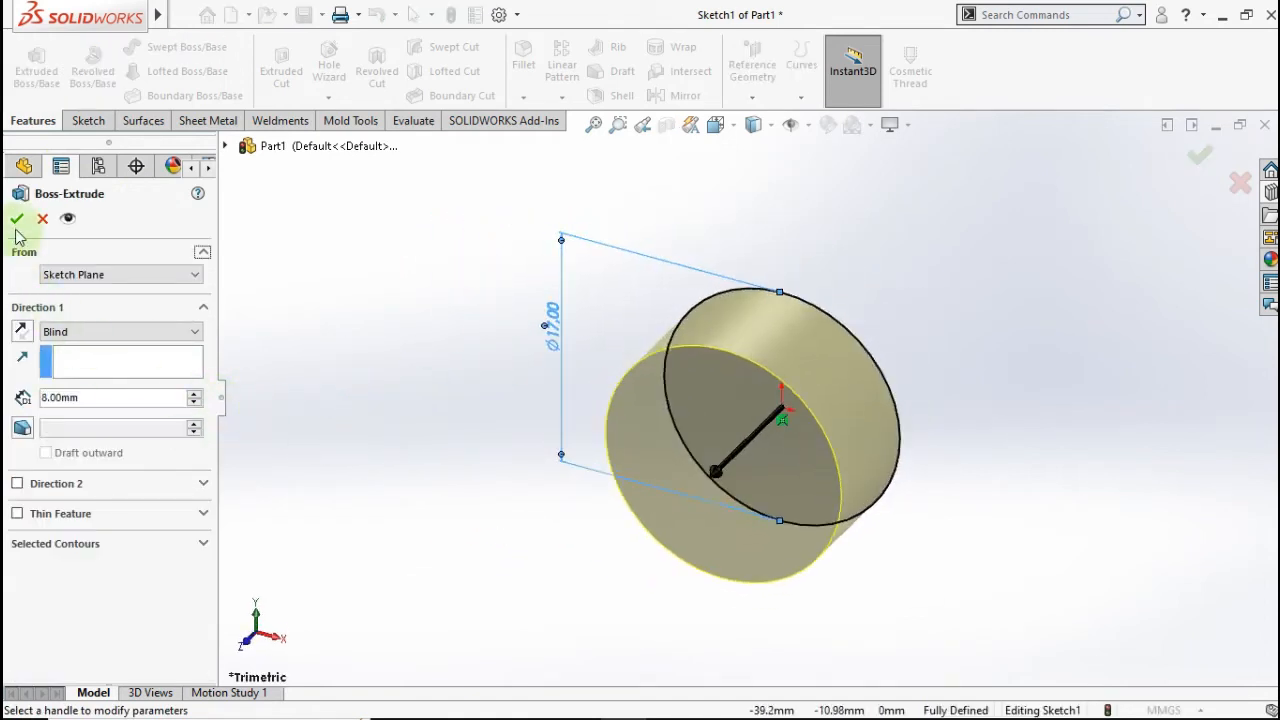
left_click(16, 220)
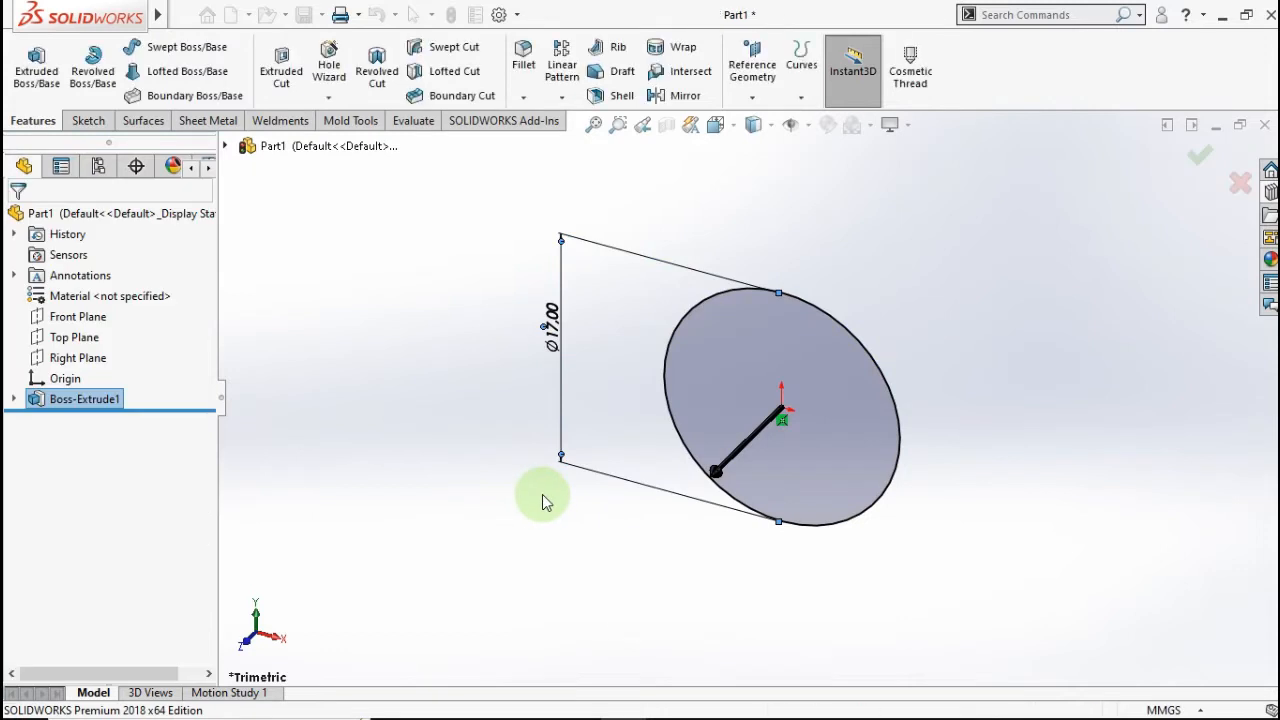
- Sketch a circle about 8 mm in diameter on the head's front face, centred on the origin
left_click(680, 477)
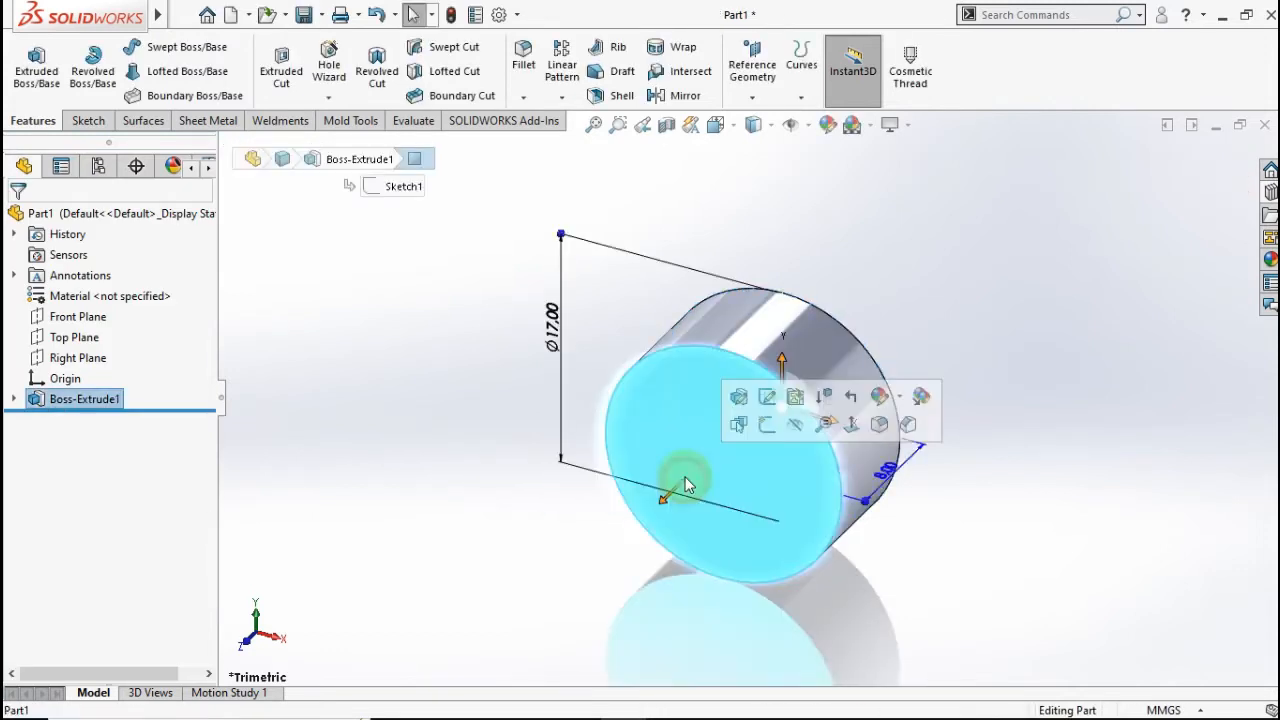
left_click(767, 426)
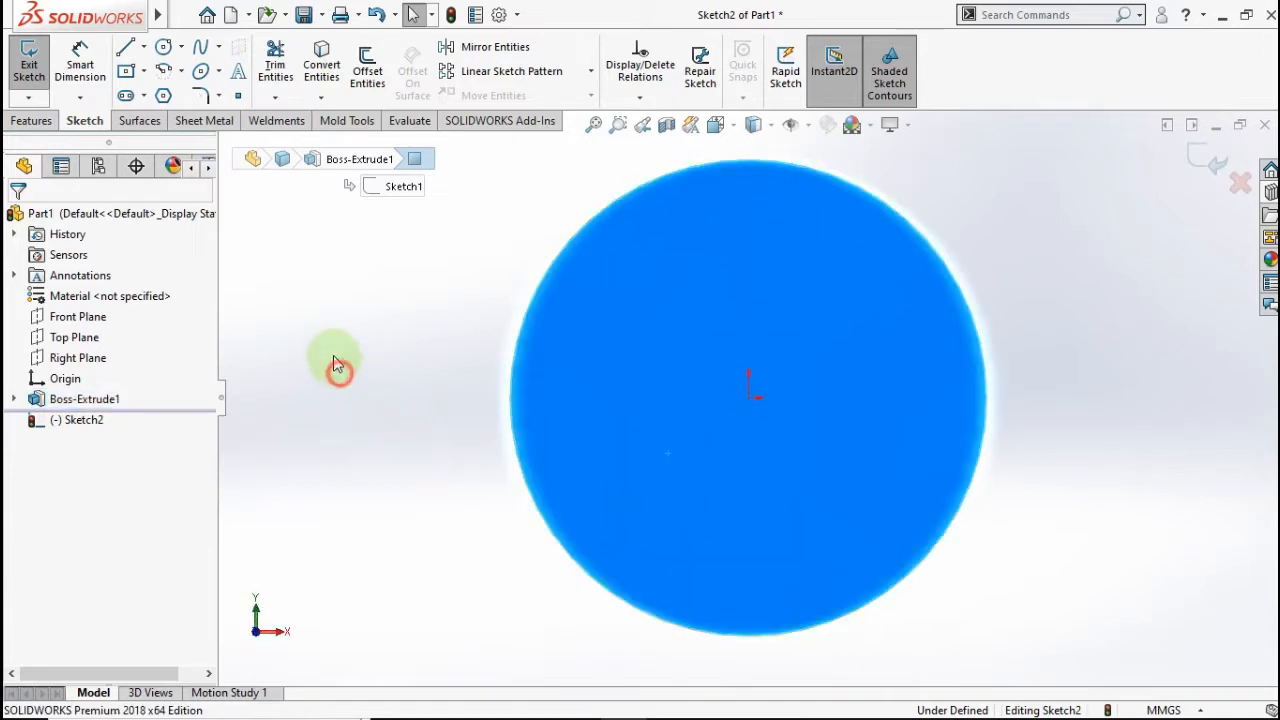
left_click(163, 48)
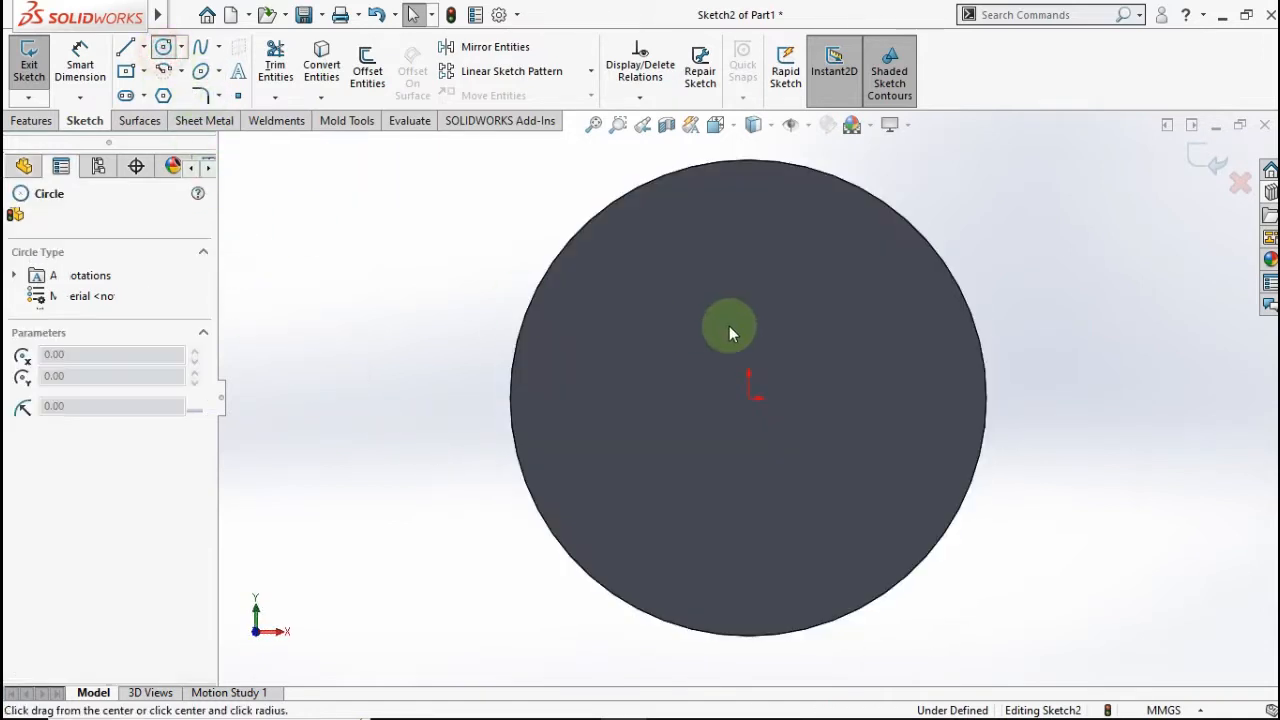
left_click(749, 395)
left_click(812, 305)
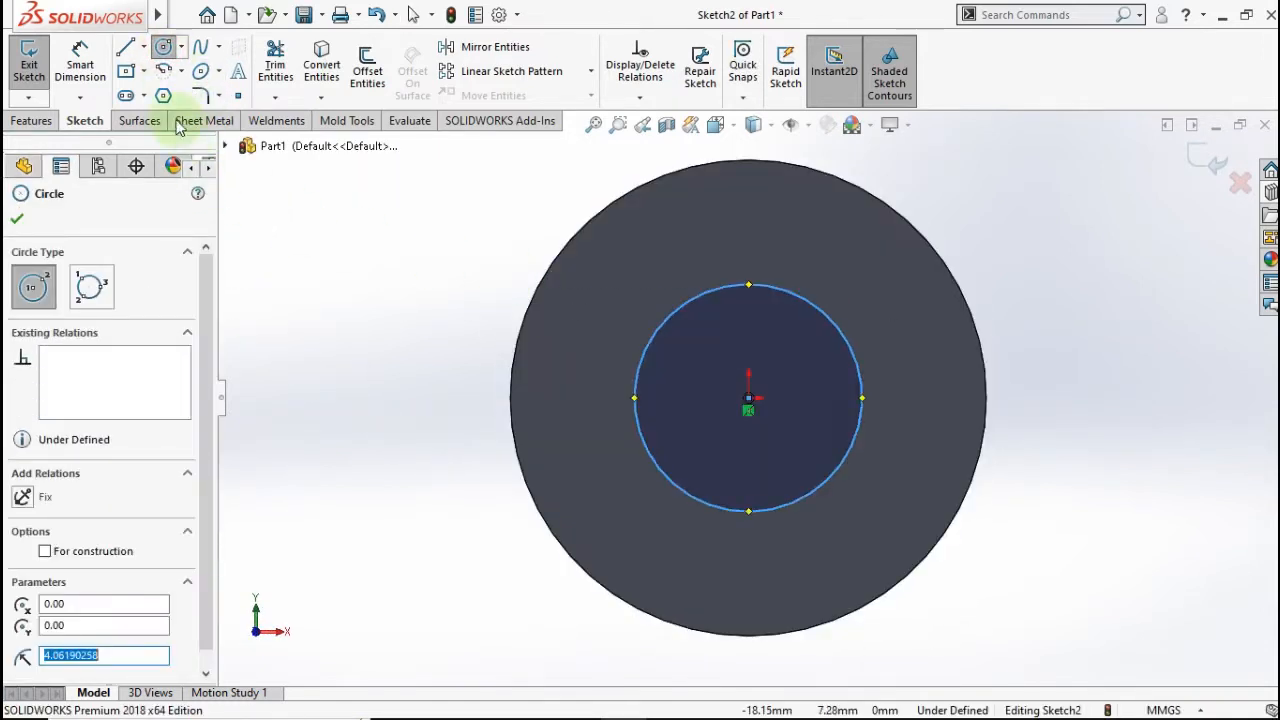
- Dimension the inner circle's diameter and set it to 10 mm
left_click(82, 58)
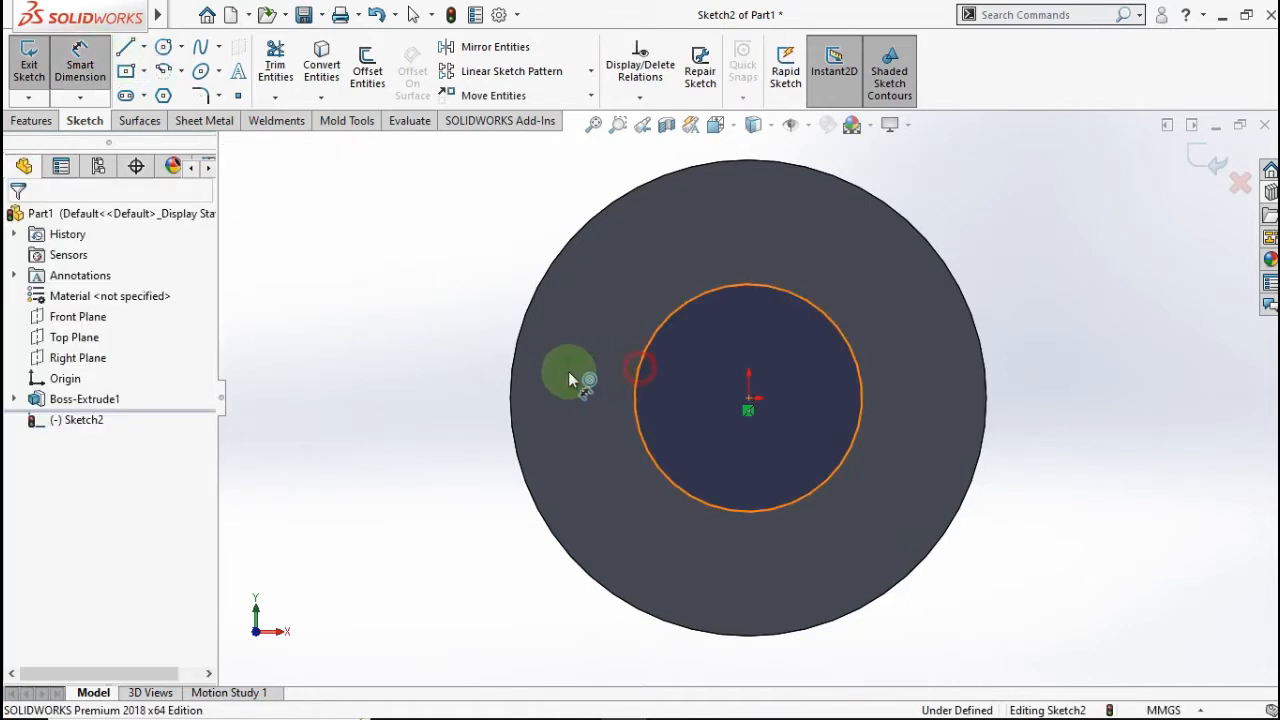
left_click(640, 368)
left_click(395, 404)
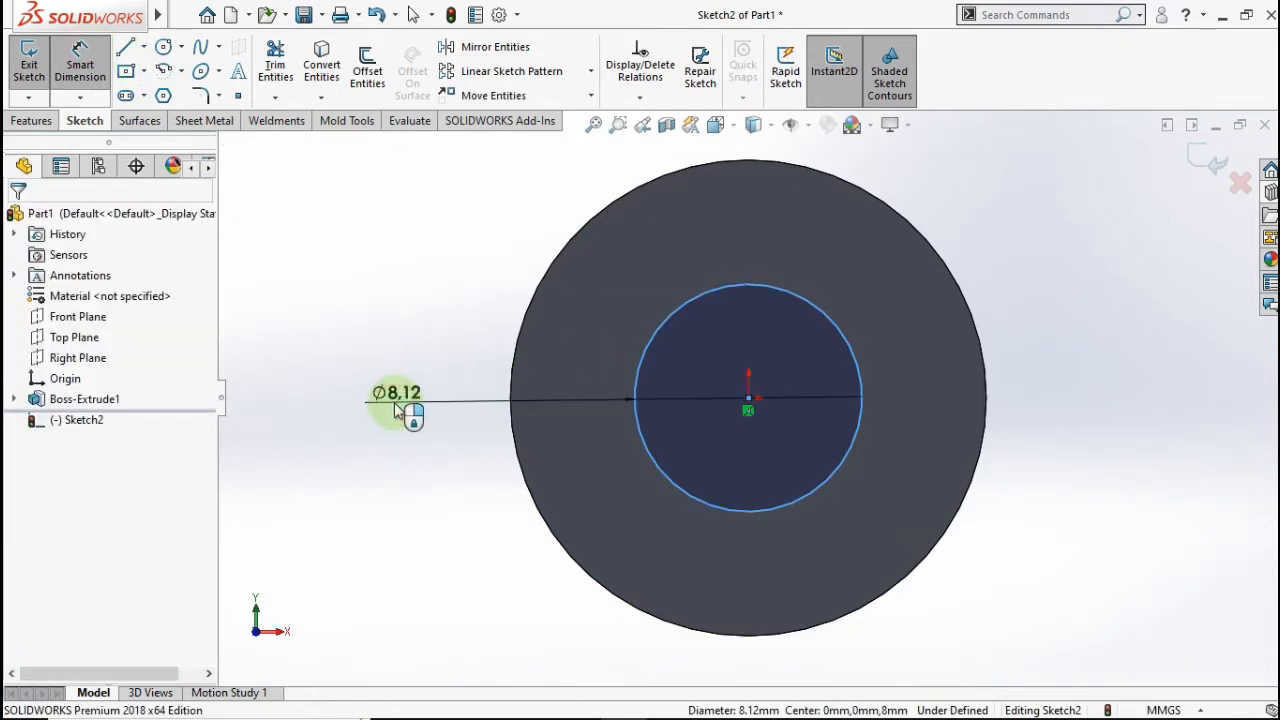
left_click(395, 408)
type("1o0")
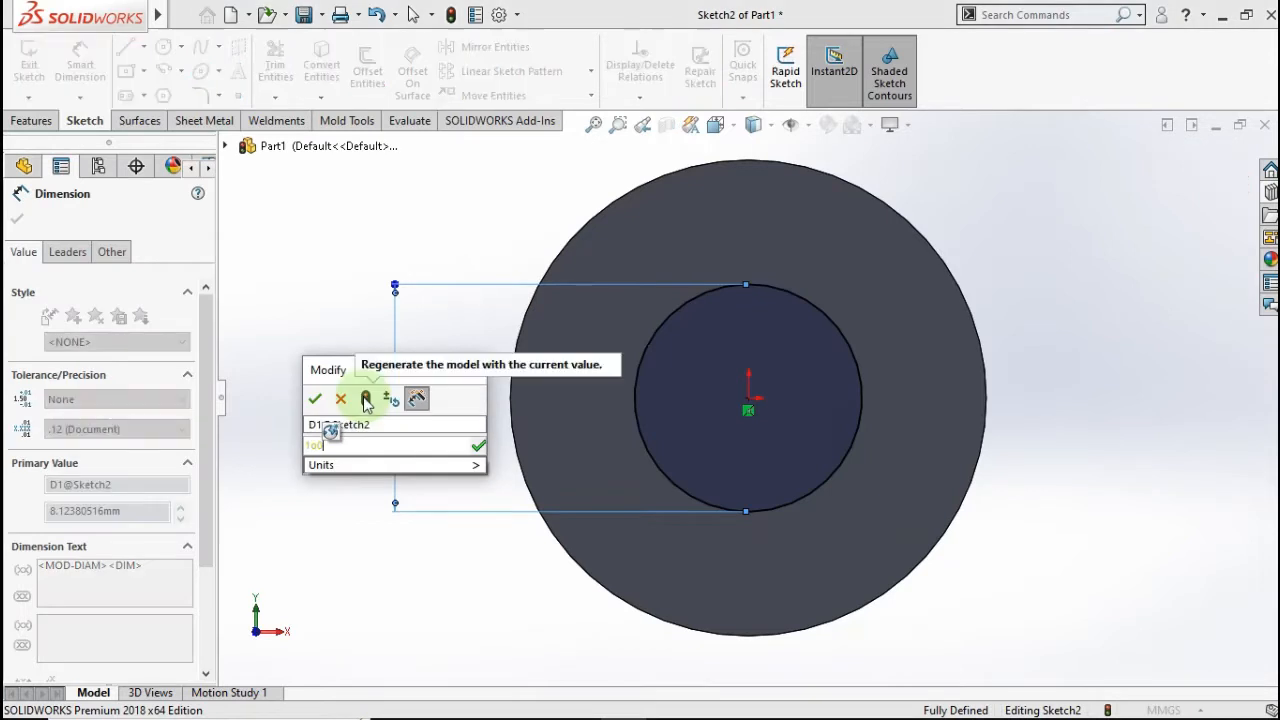
key("BackSpace")
key("BackSpace")
type("0")
left_click(317, 405)
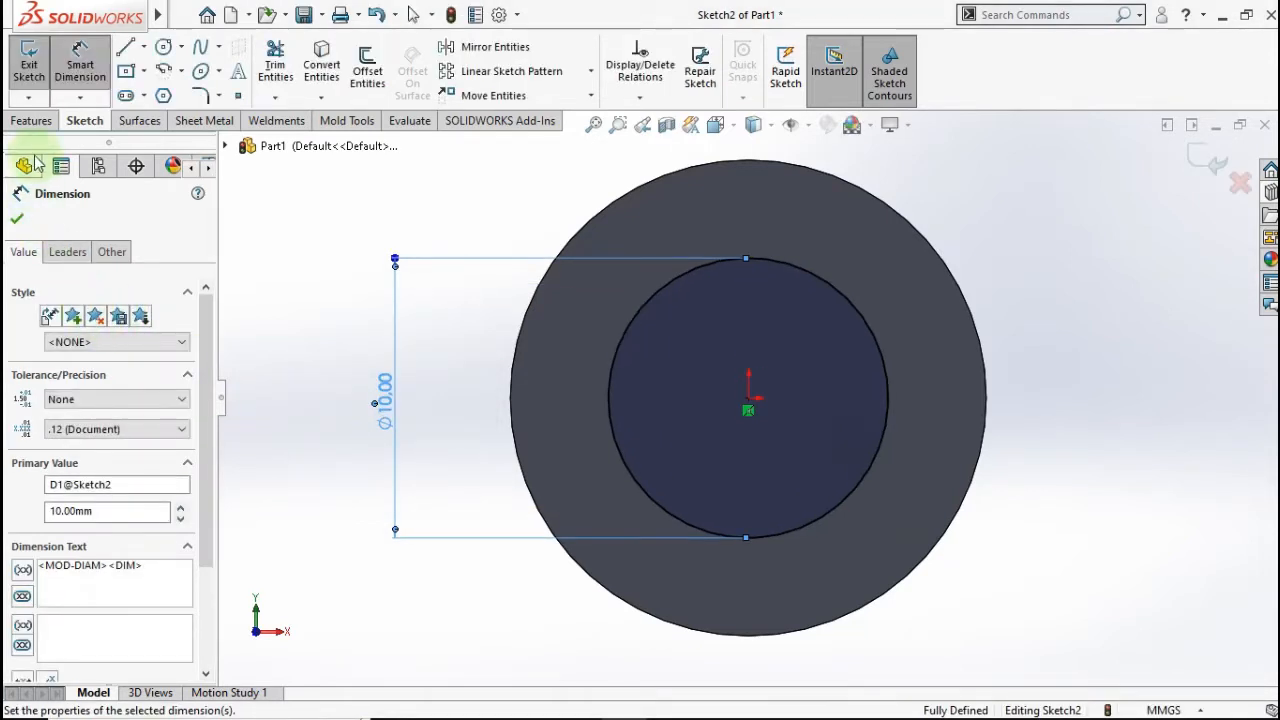
- Extrude the 10 mm circle as a blind boss 30 mm long, merged with the head, to form the shank
left_click(31, 120)
left_click(46, 86)
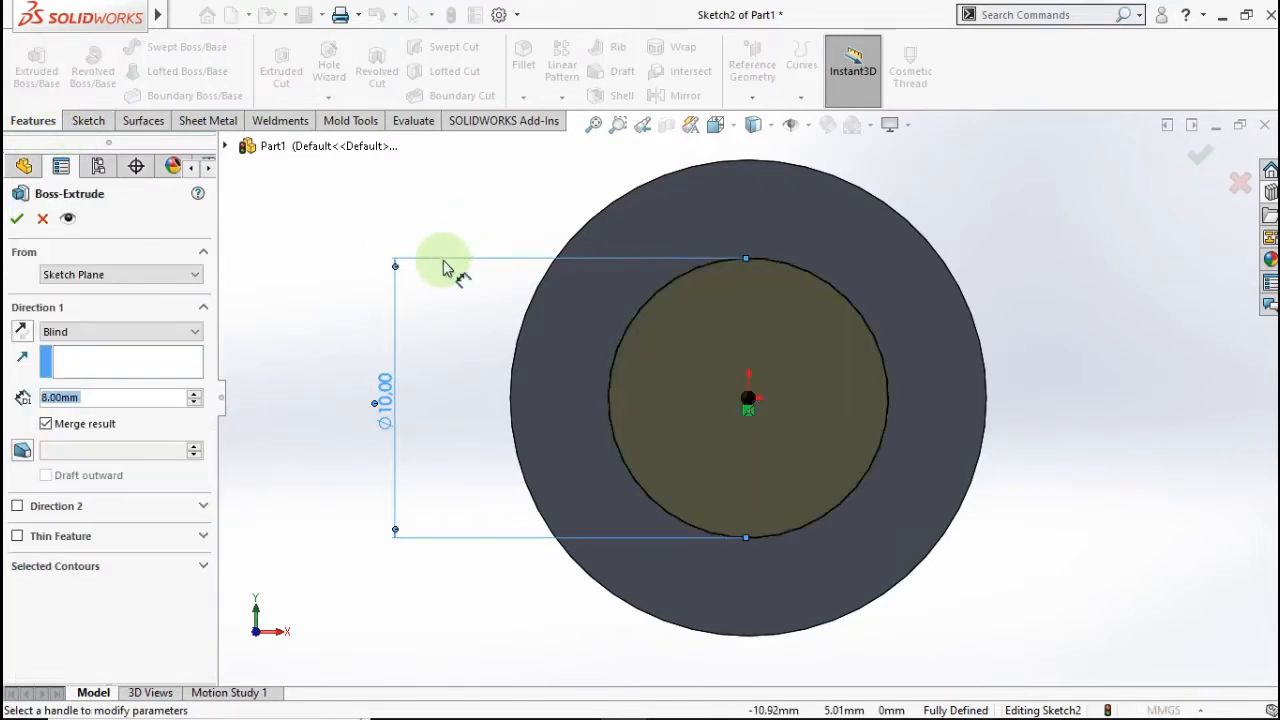
type("3")
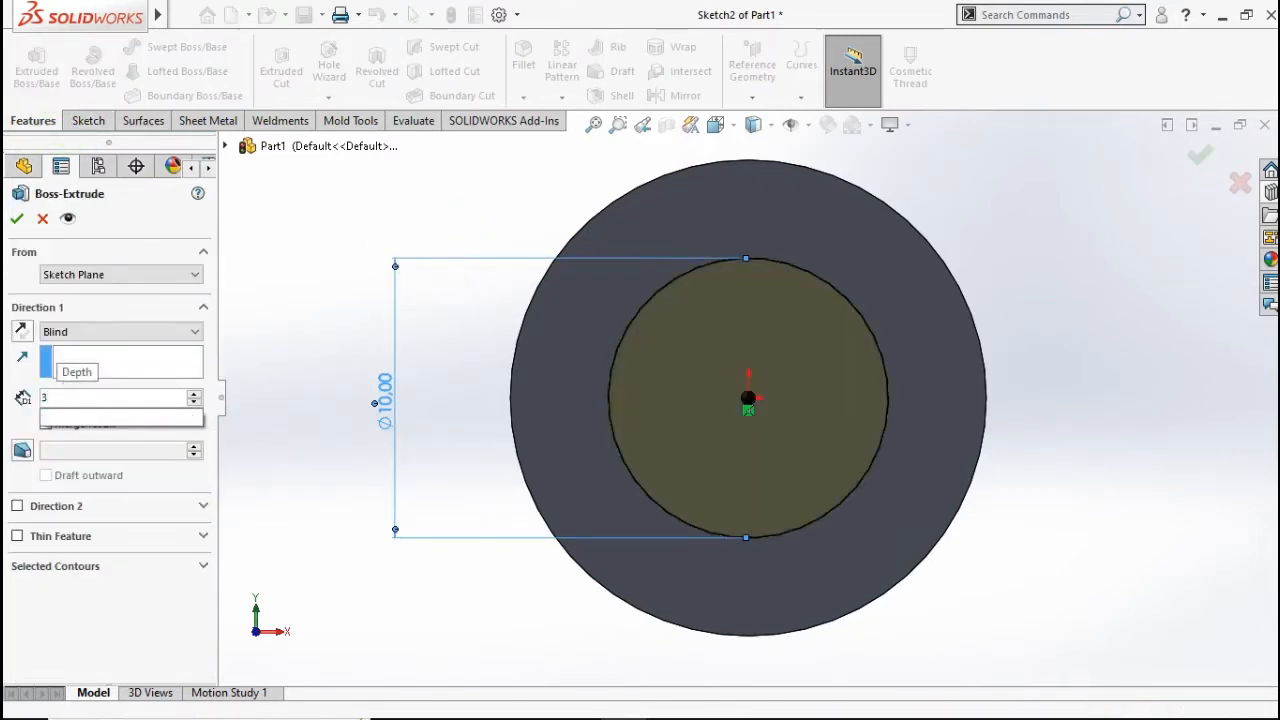
type("0")
left_click(340, 223)
middle_click_drag(460, 214, 411, 287)
left_click(16, 220)
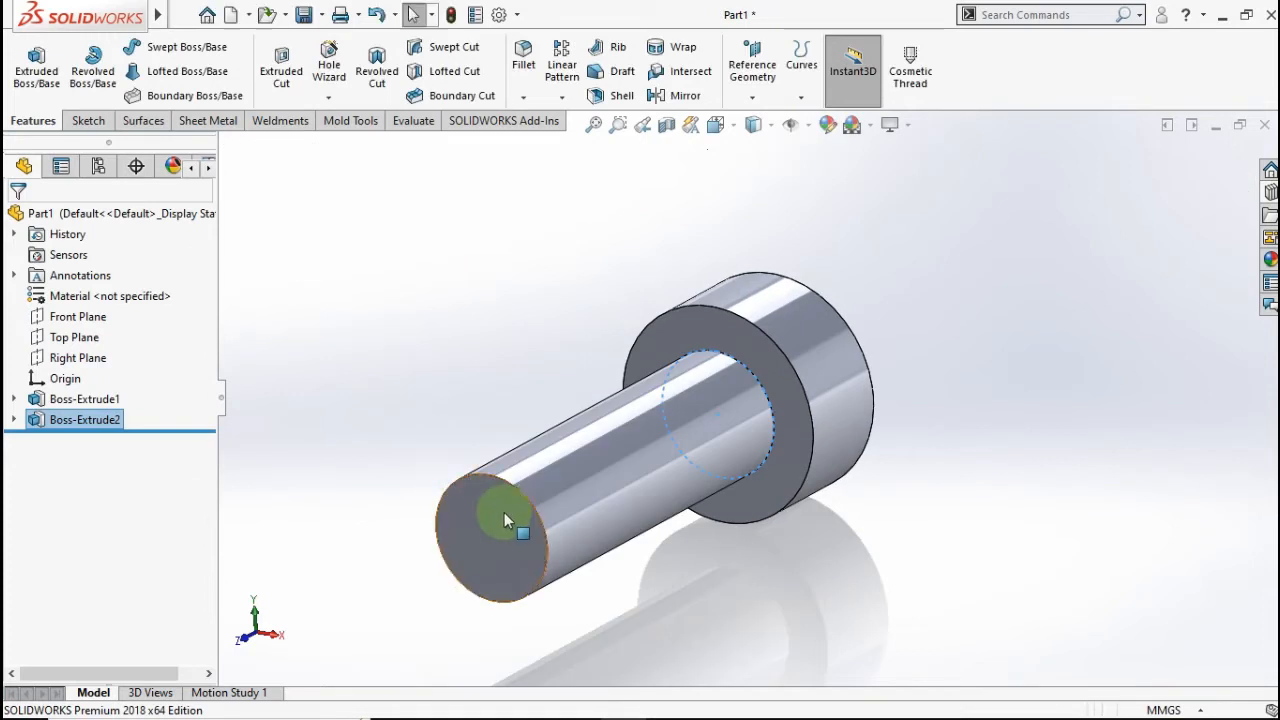
- Chamfer the shank's free end edge and the head's outer end edge by 1 mm at 45 degrees
middle_click_drag(504, 512, 474, 520)
left_click(452, 425)
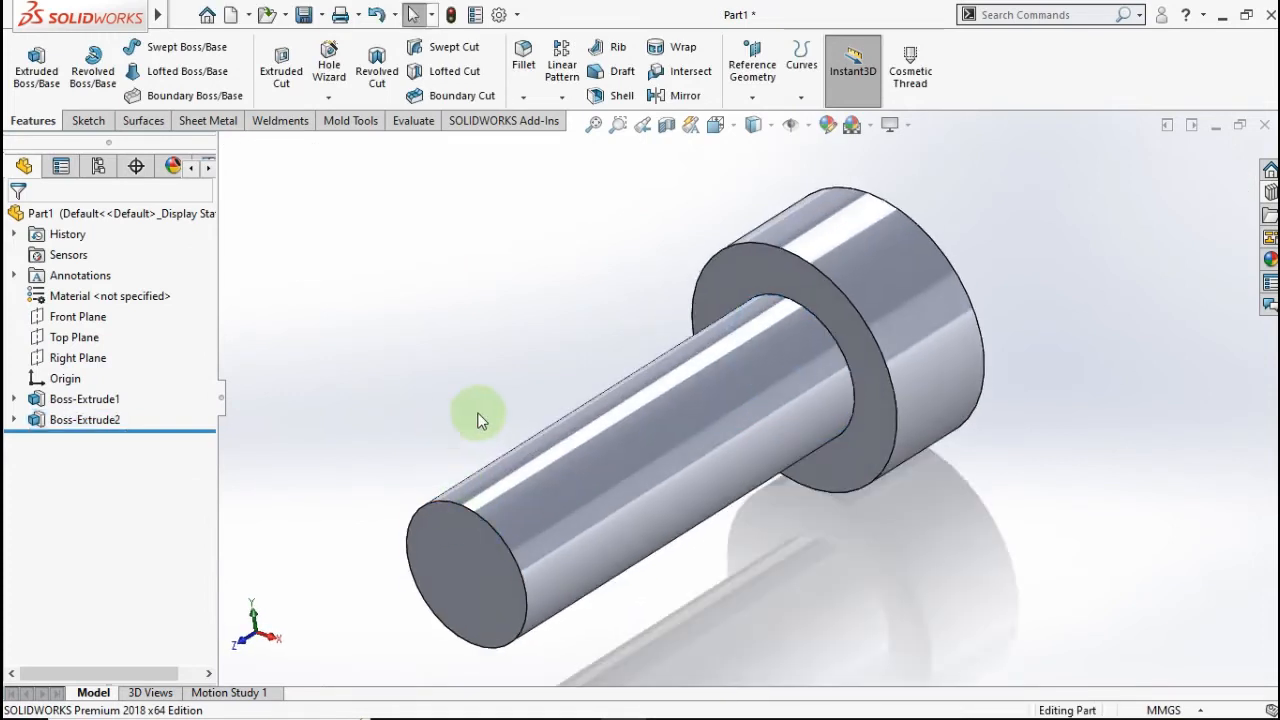
middle_click_drag(478, 420, 434, 400)
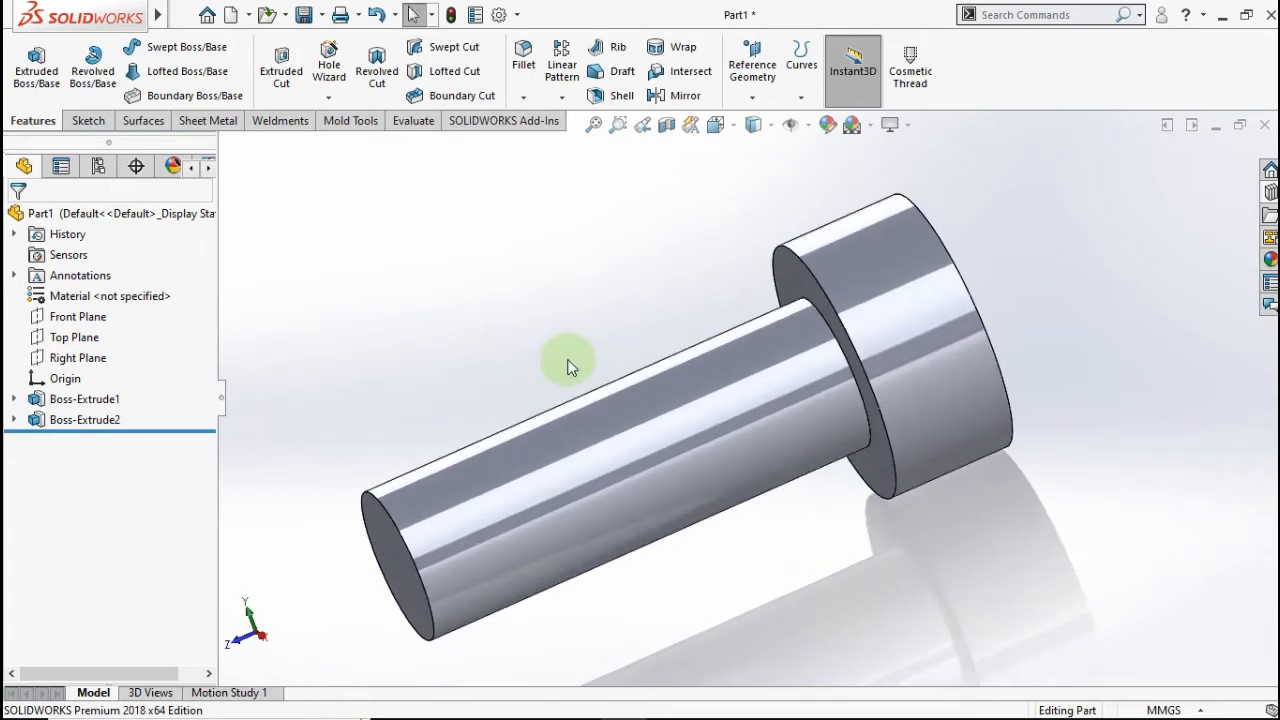
mouse_move(567, 367)
middle_mouse_down()
mouse_move(526, 357)
mouse_move(509, 420)
mouse_move(491, 409)
mouse_move(558, 384)
middle_mouse_up()
left_click(523, 103)
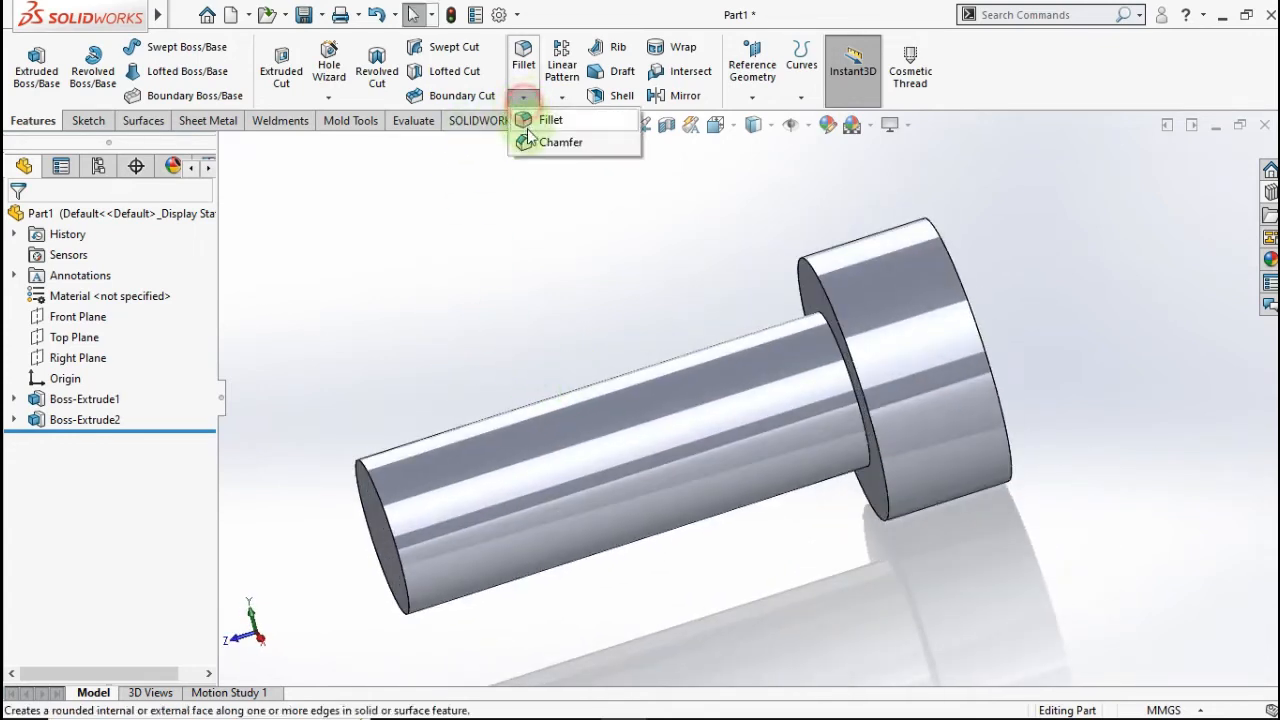
left_click(524, 142)
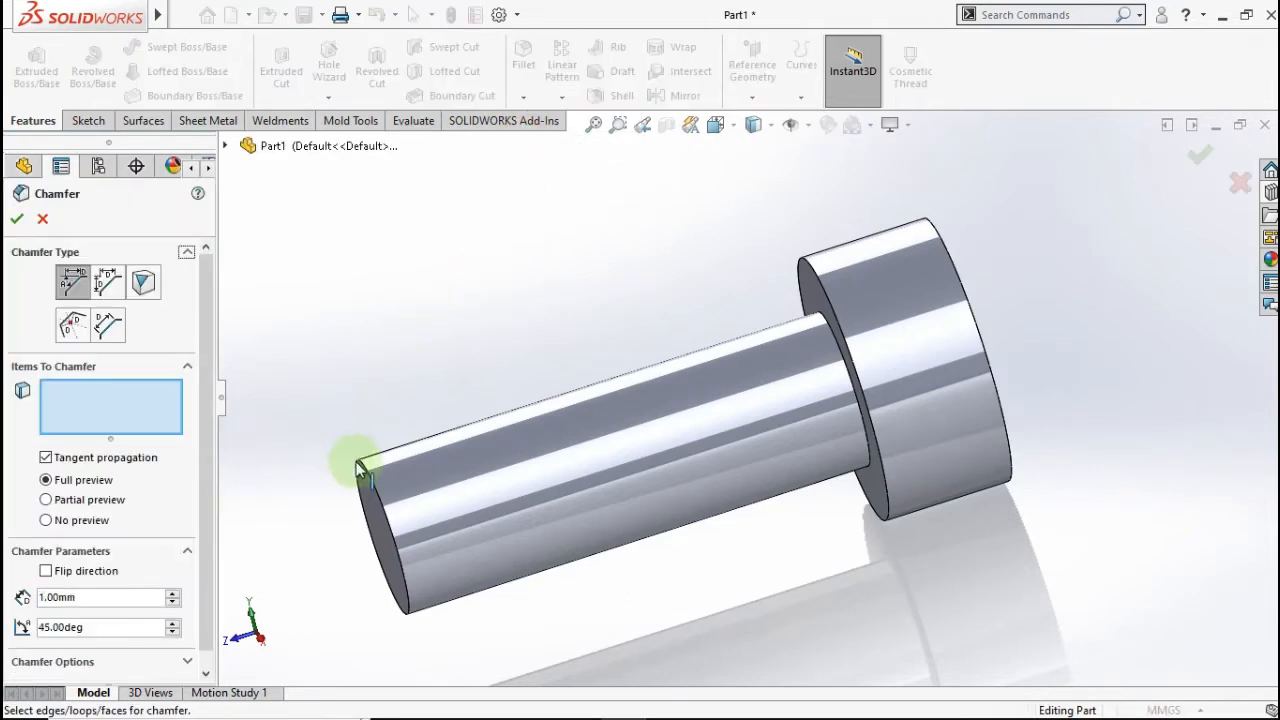
left_click(355, 460)
scroll(903, 304, "down", 2)
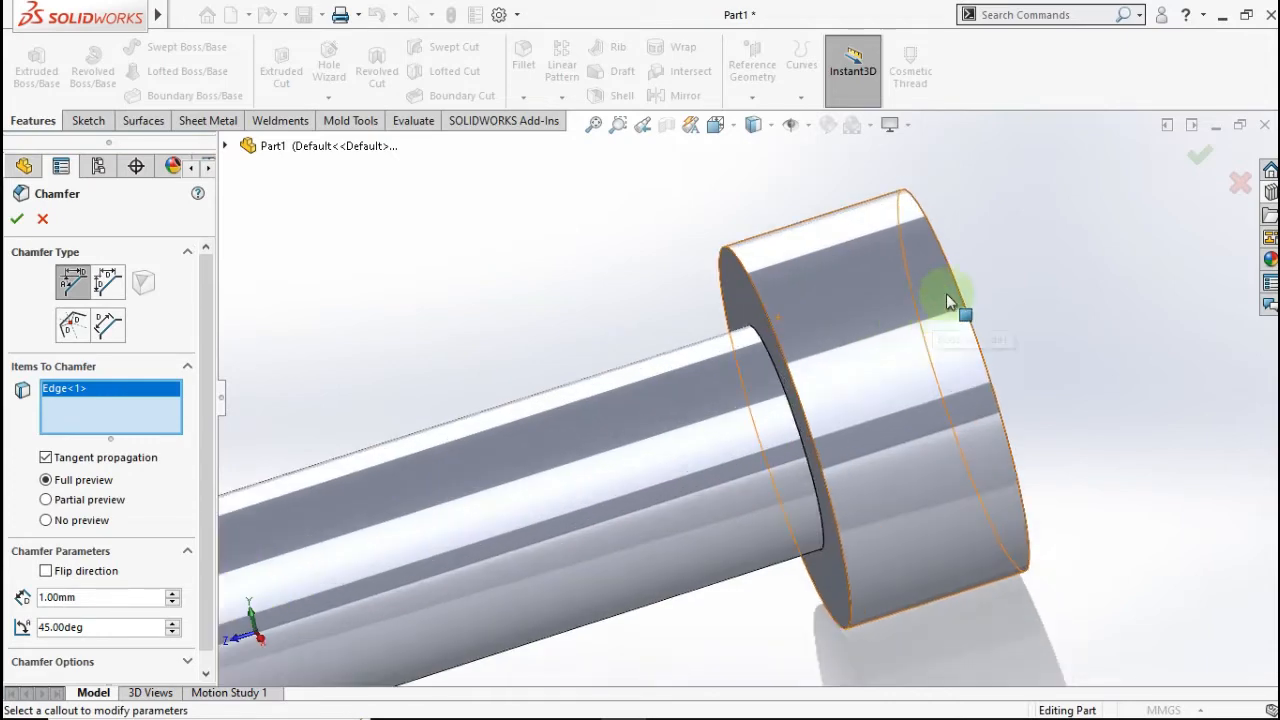
left_click(955, 292)
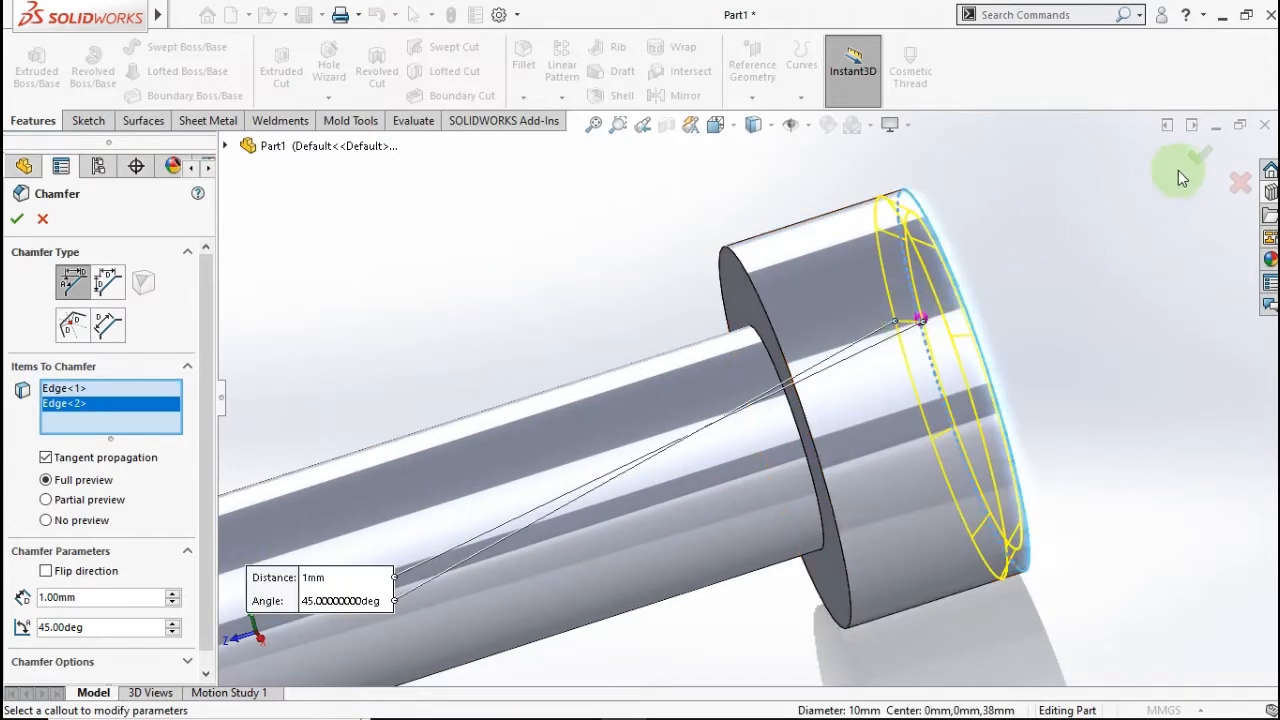
key("Return")
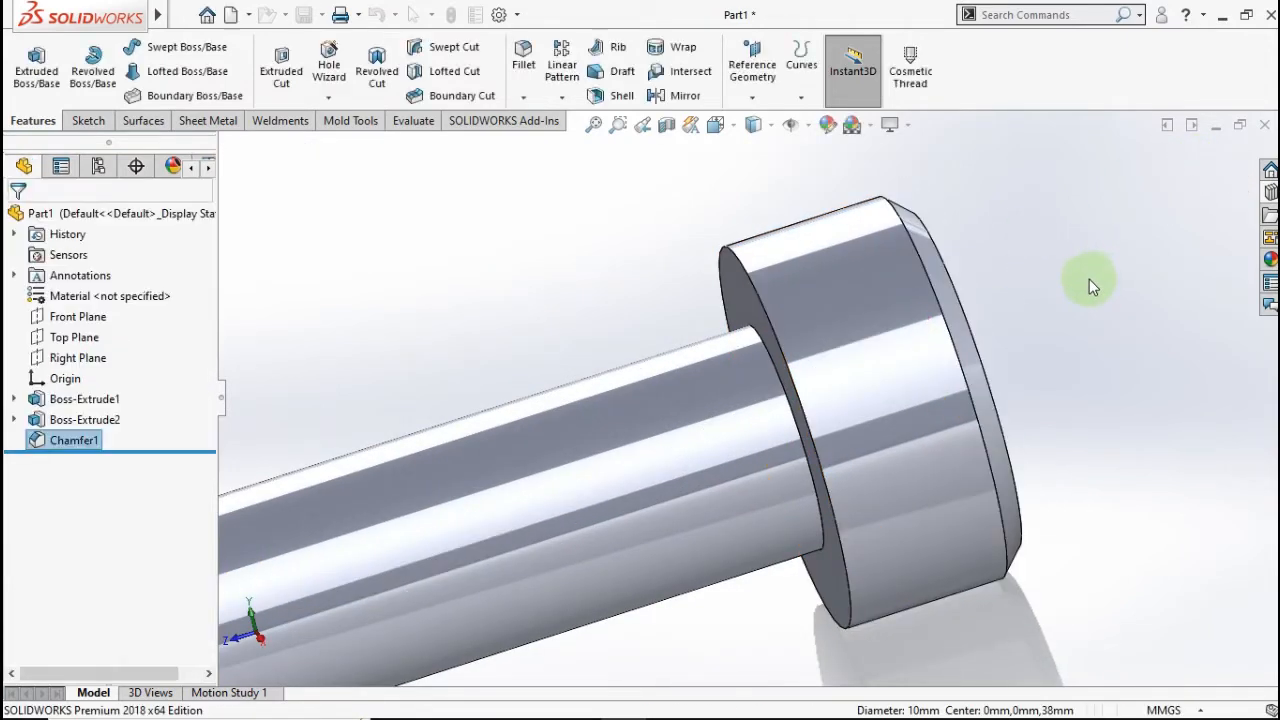
- Sketch a six-sided polygon about 10.6 mm across flats on the head's outer end face, centred on the origin with a vertex straight up
middle_click_drag(1057, 286, 1021, 347)
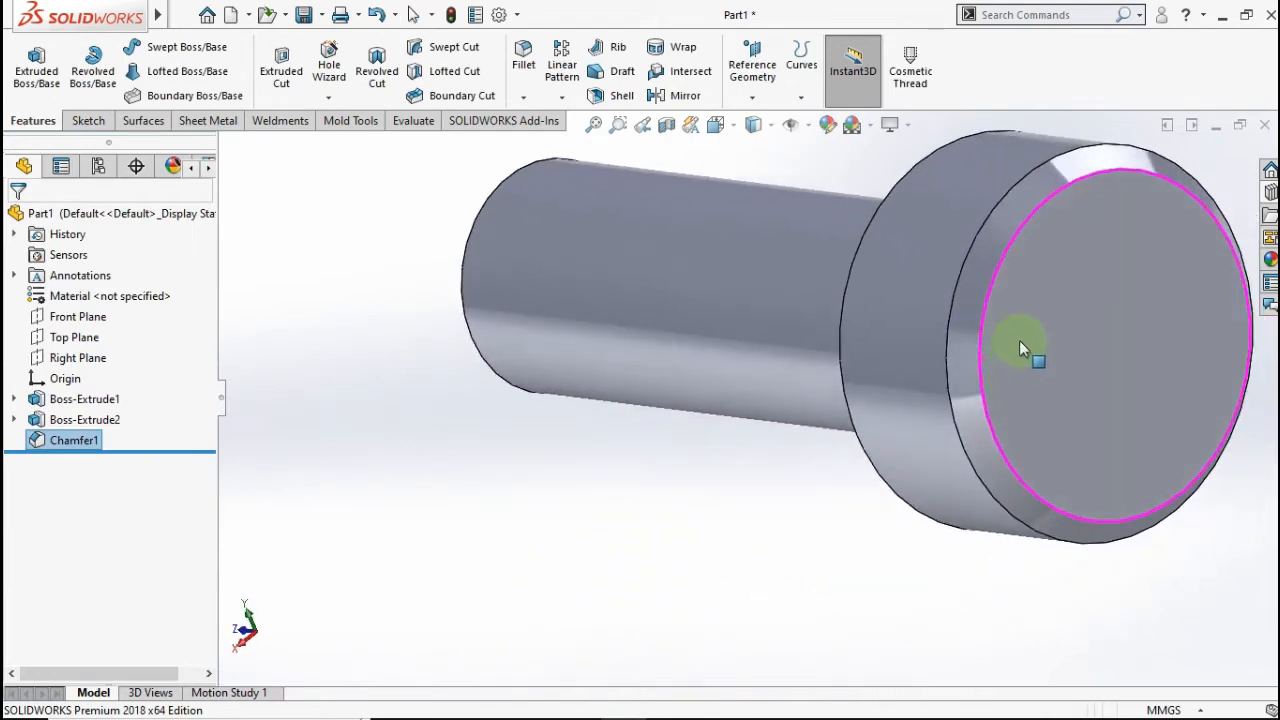
left_click(1085, 327)
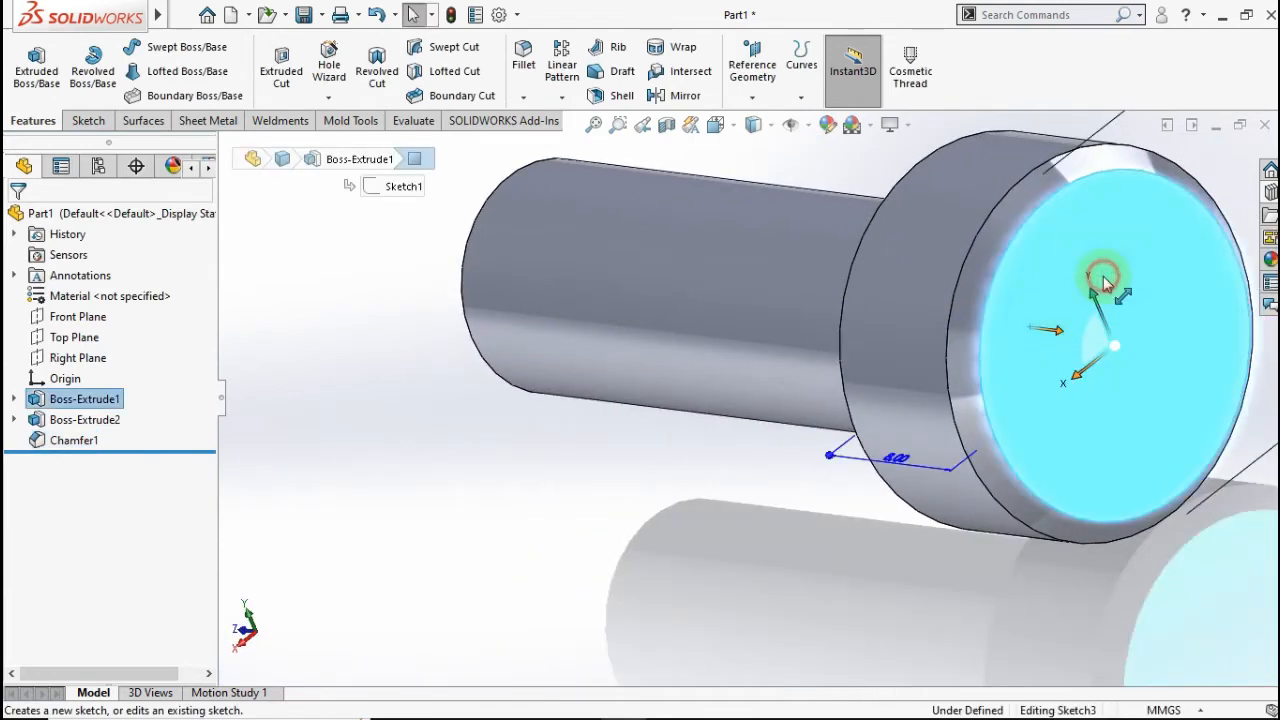
left_click(1106, 273)
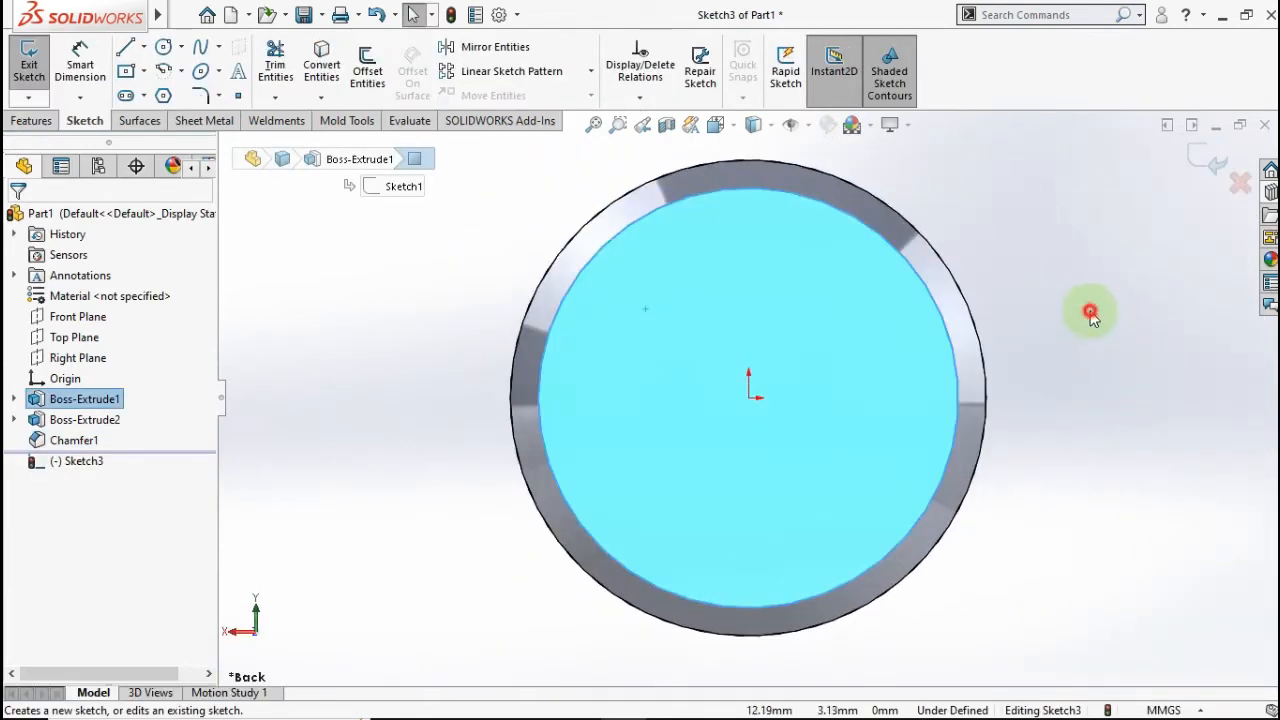
left_click(165, 96)
left_click(752, 395)
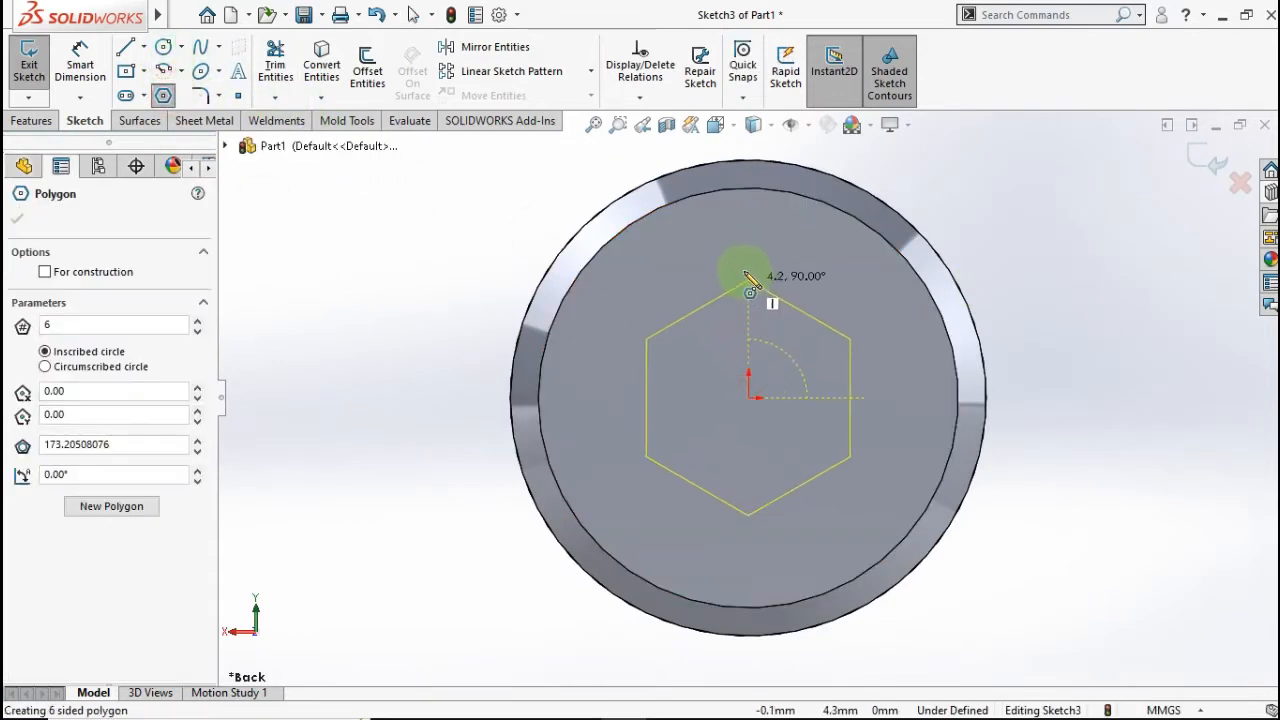
left_click(749, 228)
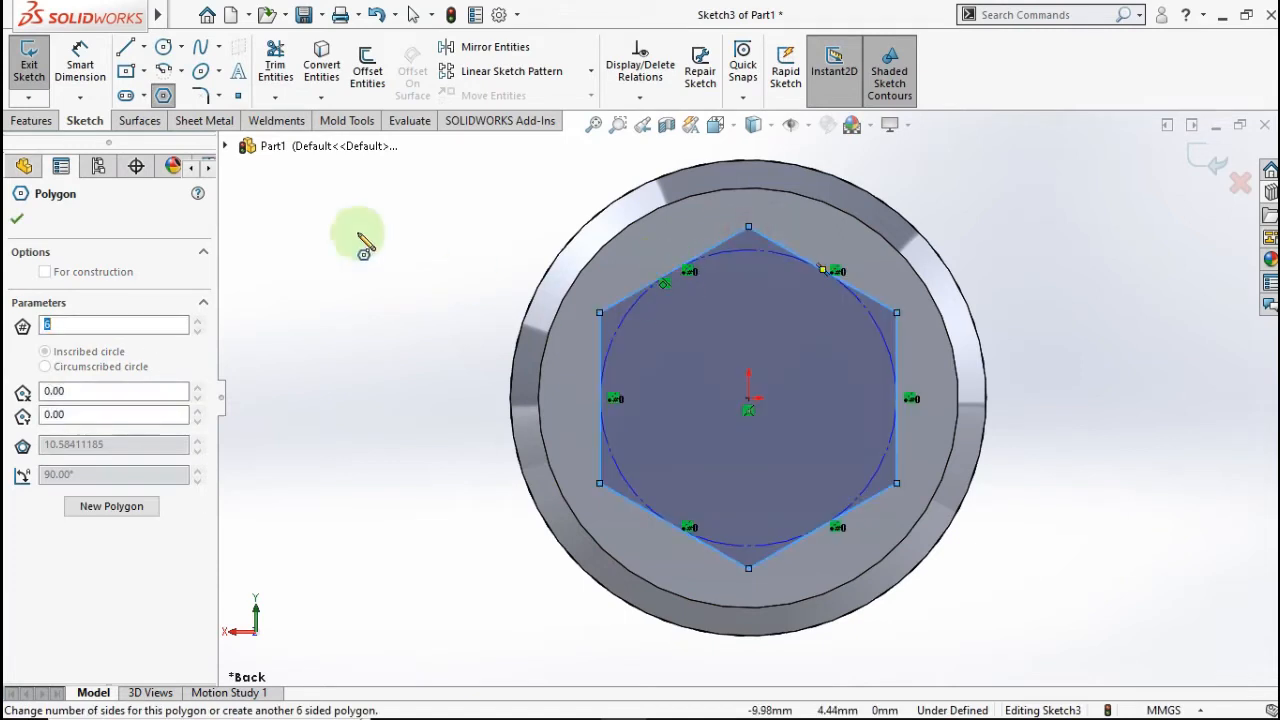
- Dimension the hexagon between two opposite flats and set the distance to 8 mm
left_click(80, 65)
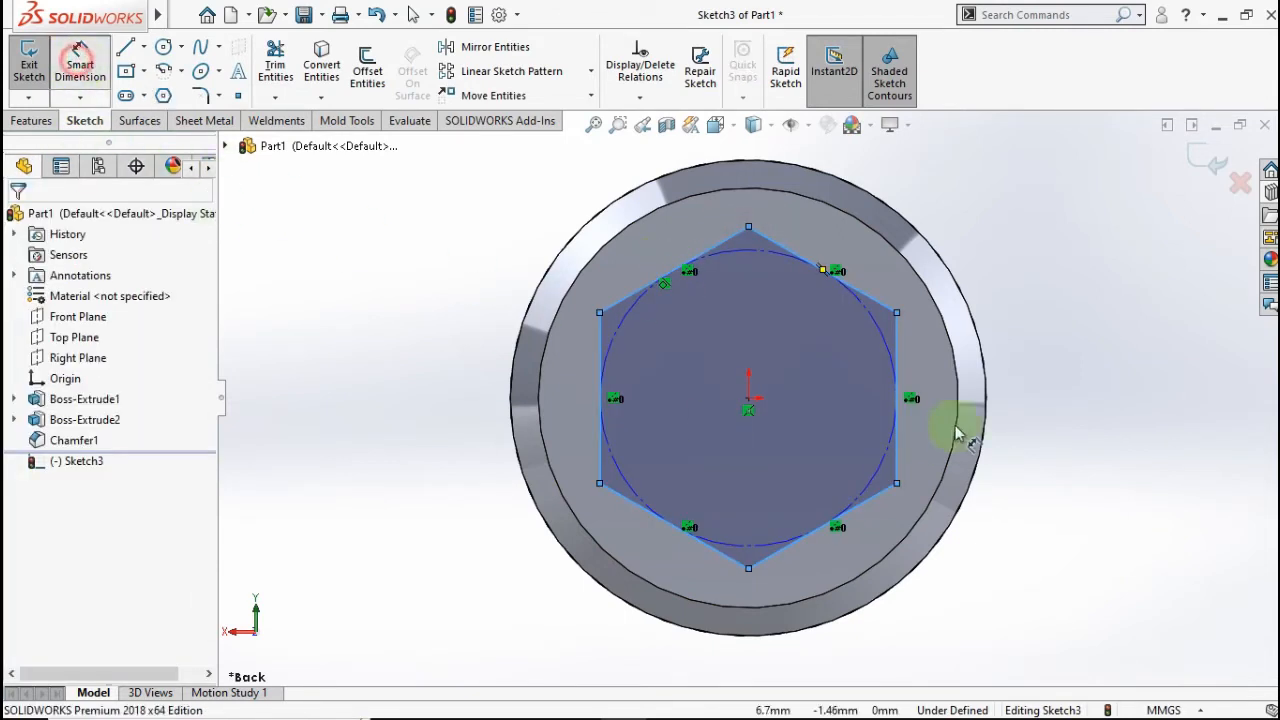
left_click(882, 316)
left_click(626, 506)
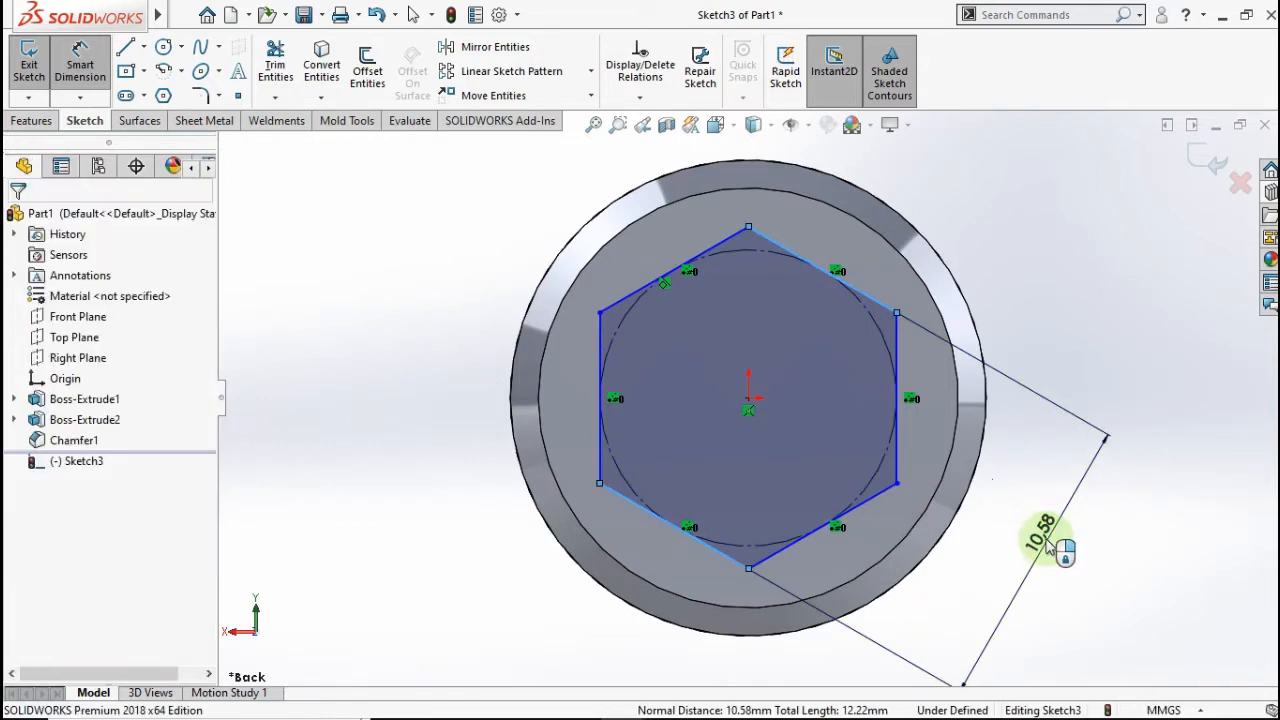
left_click(965, 550)
type("8")
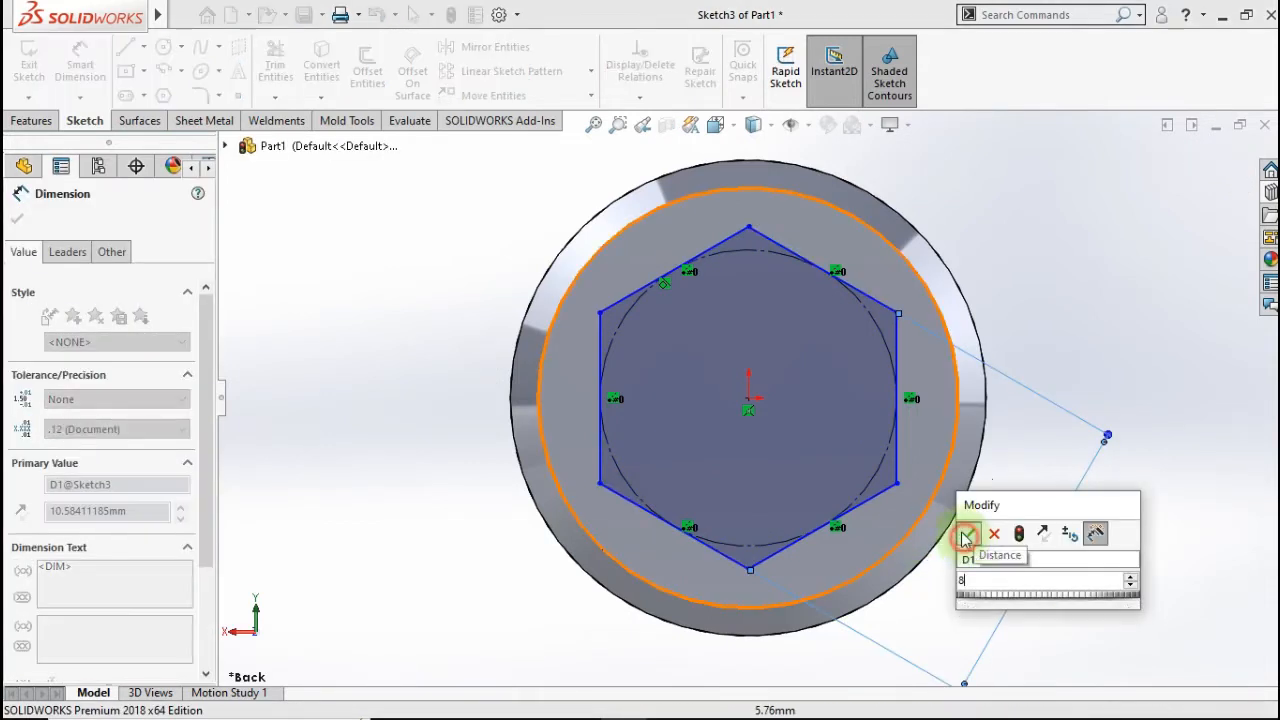
left_click(966, 537)
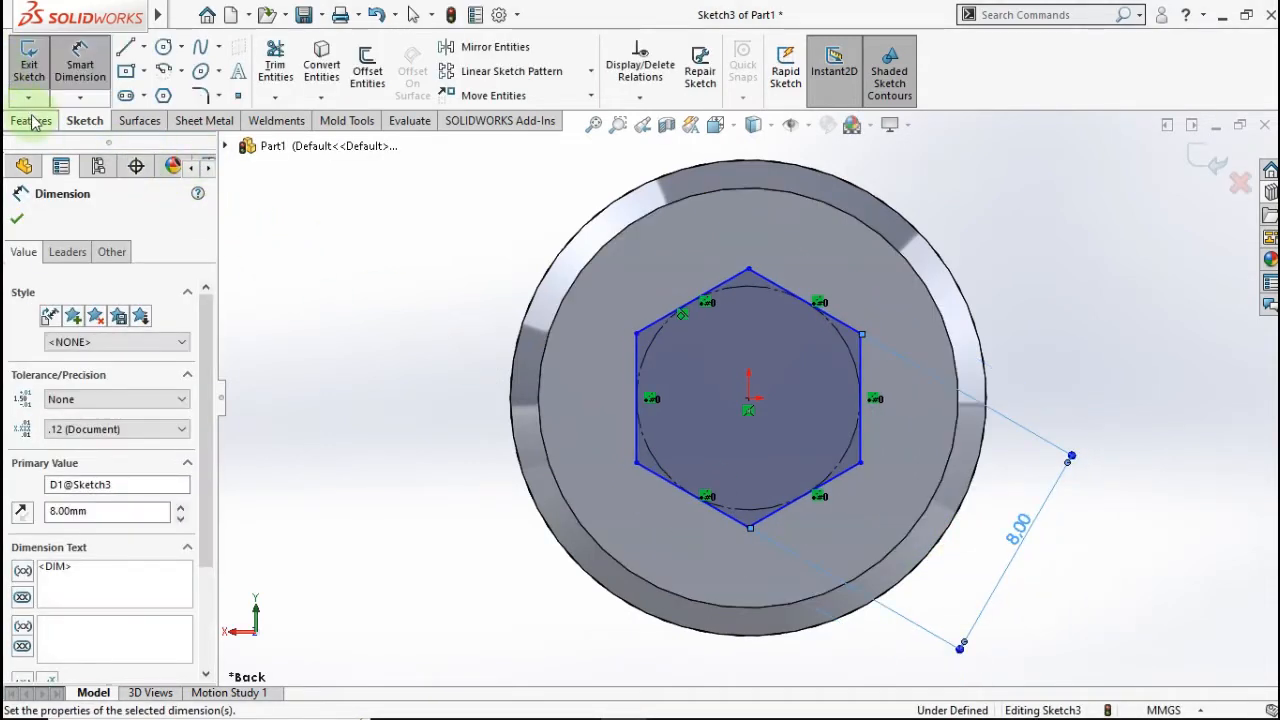
- Cut the hexagon 5 mm deep into the head as a blind extruded cut to form the socket
left_click(32, 121)
left_click(279, 72)
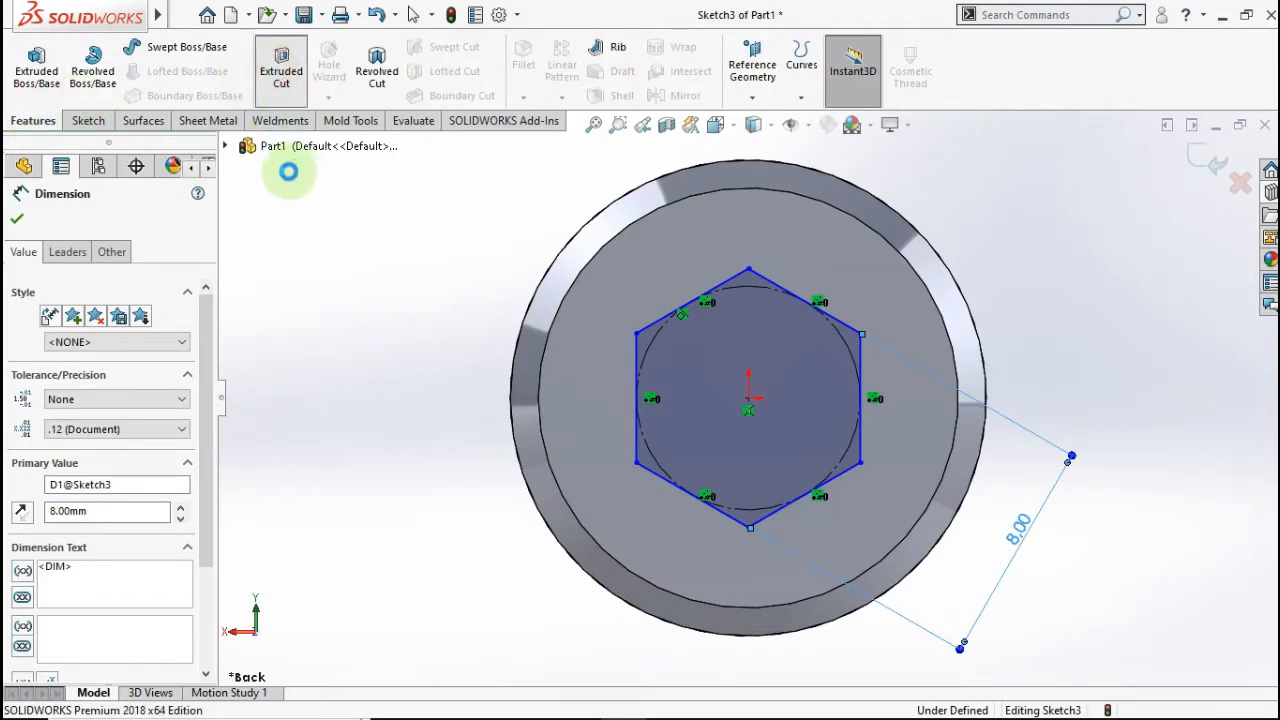
left_click(312, 335)
type("5.00mm")
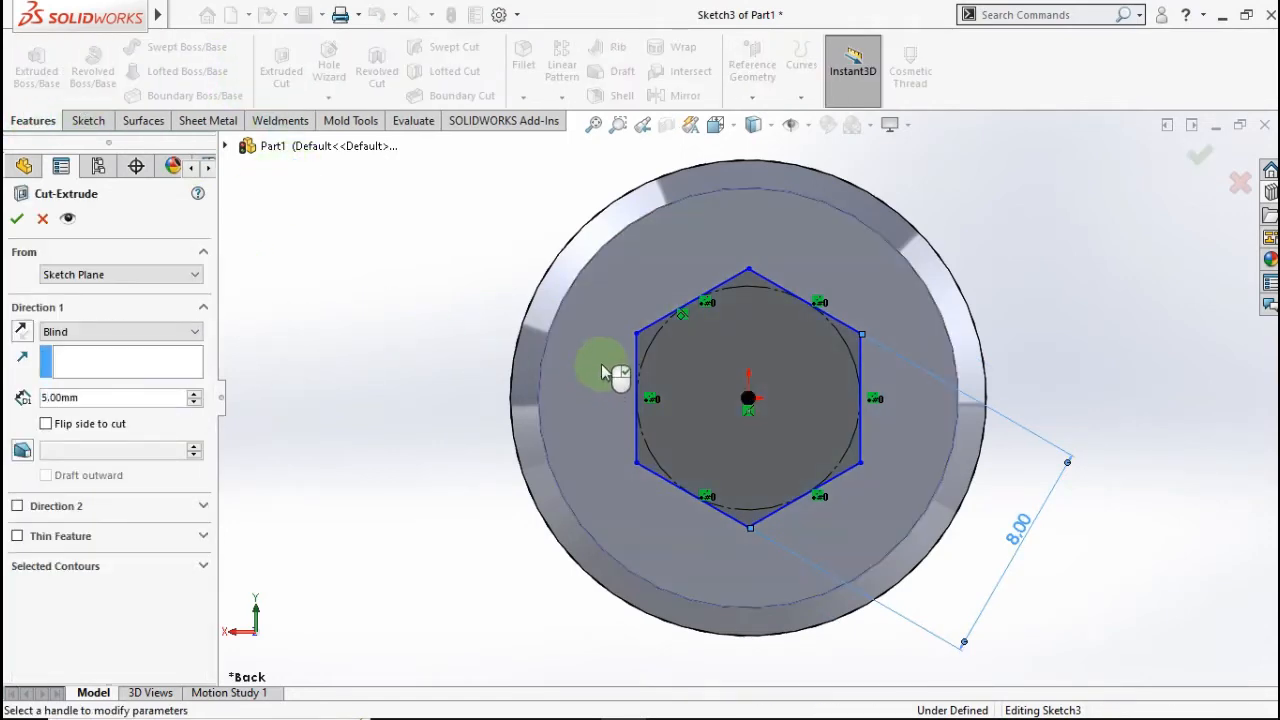
middle_click_drag(600, 366, 686, 380)
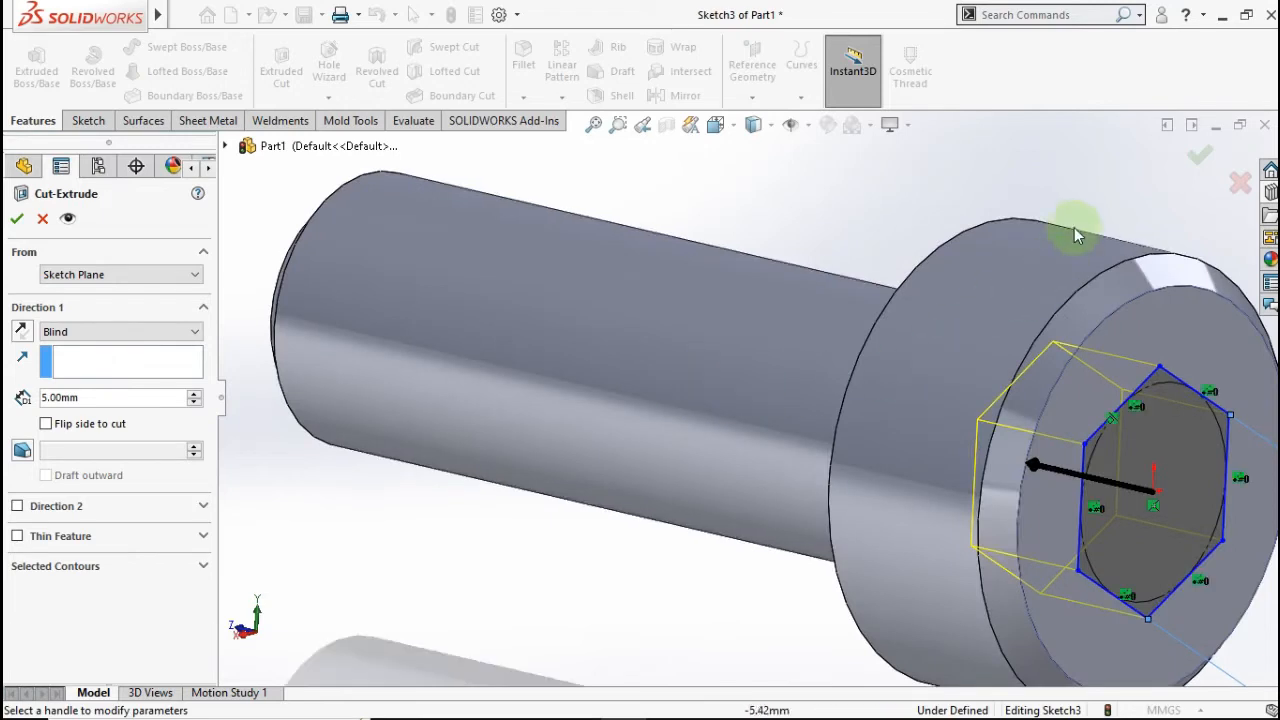
left_click(1193, 157)
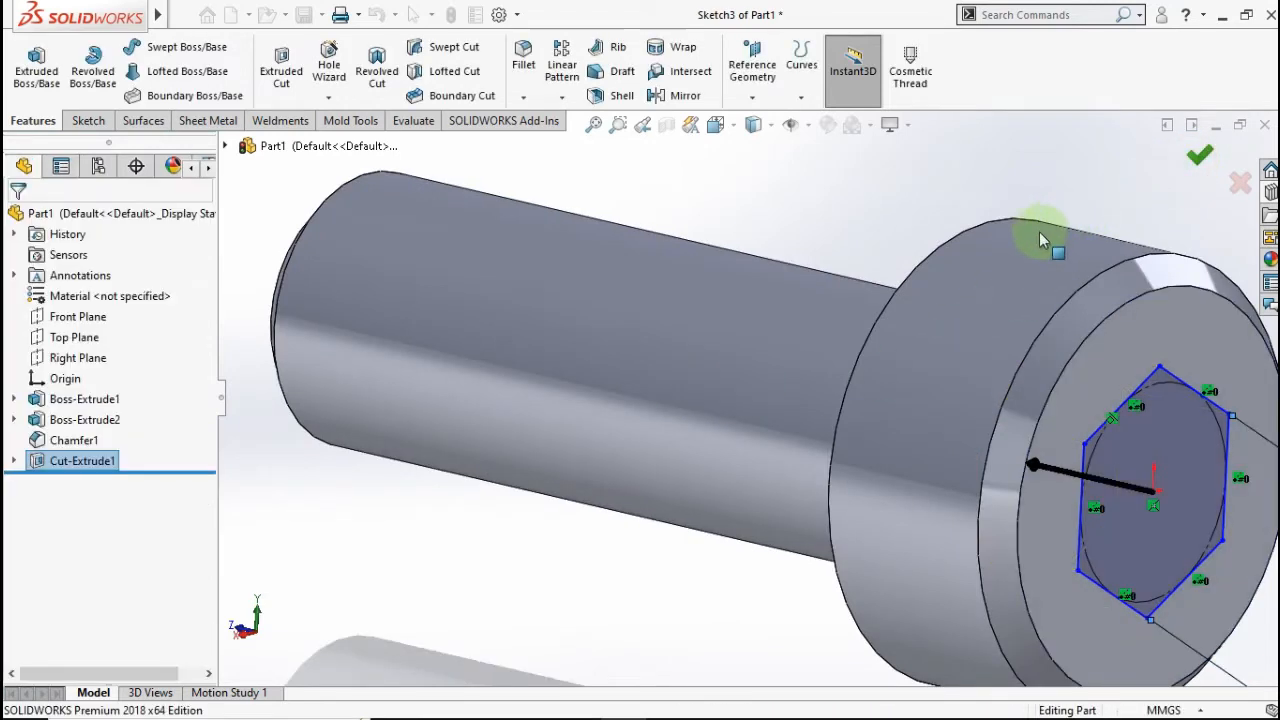
key("f")
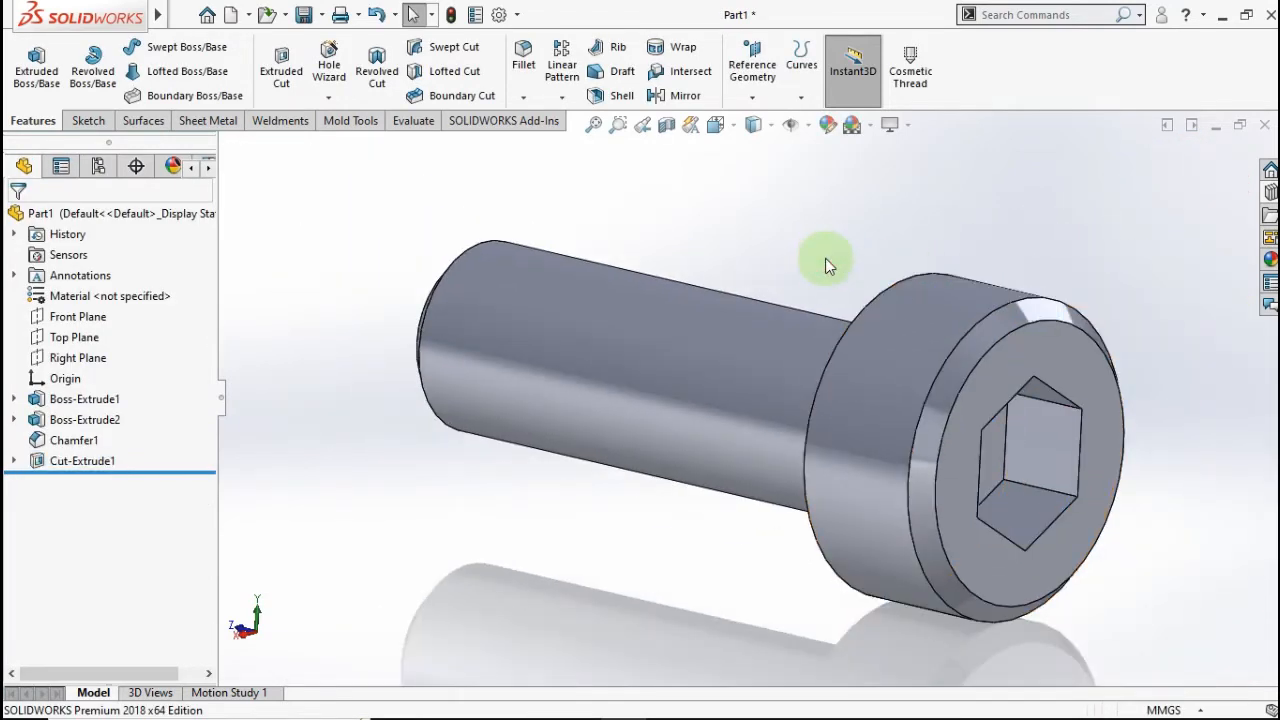
- Start a Thread feature on the circular chamfer edge at the shank's free end, with a blind length of 25 mm
middle_click_drag(823, 263, 719, 282)
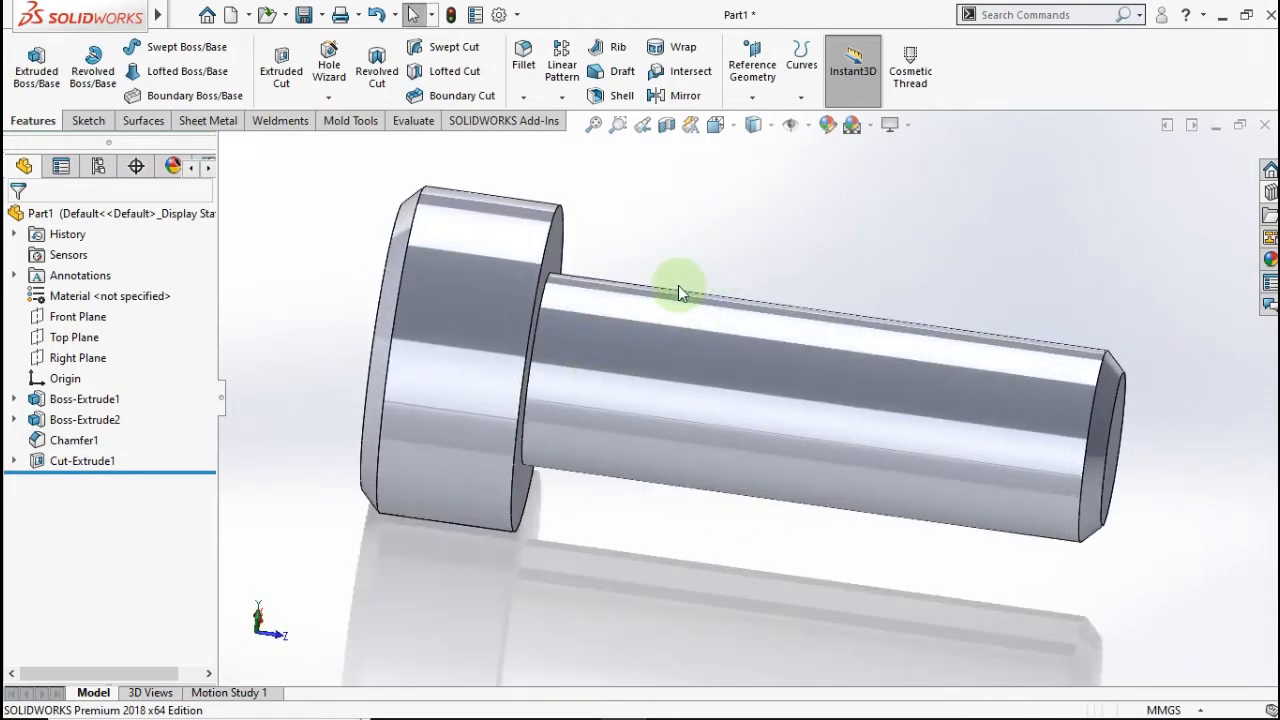
key("ctrl+7")
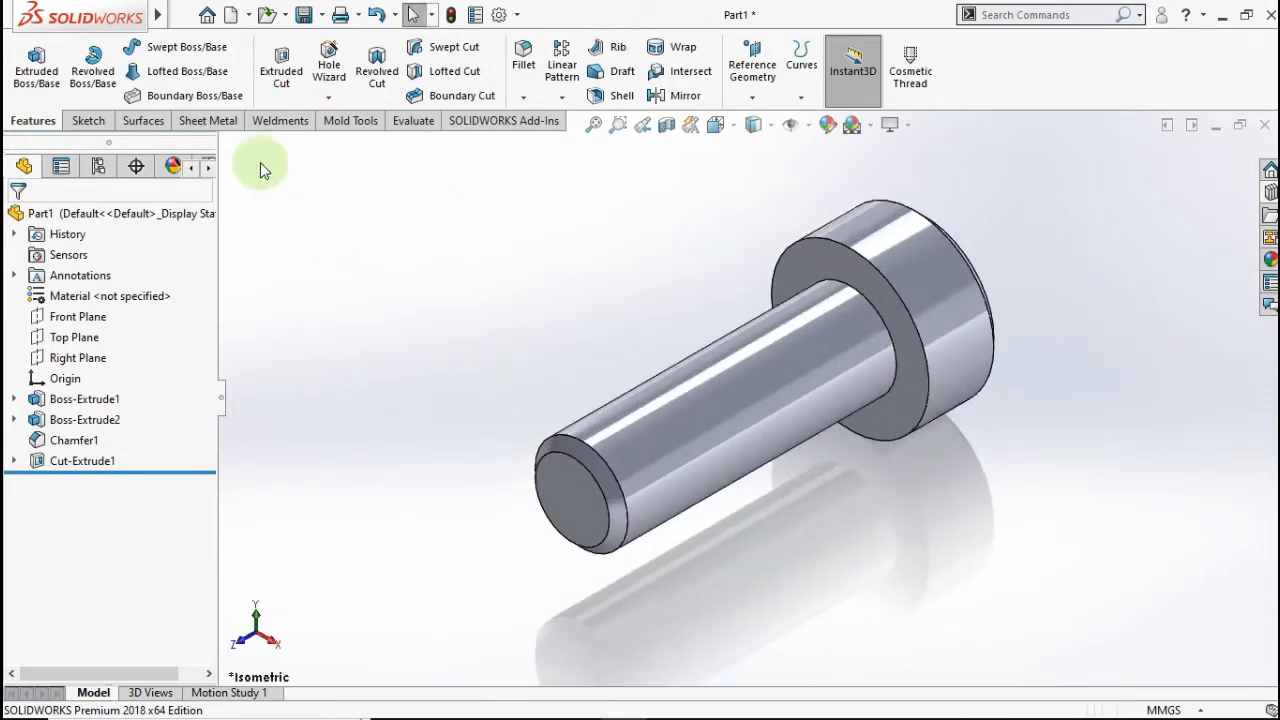
left_click(333, 103)
left_click(345, 162)
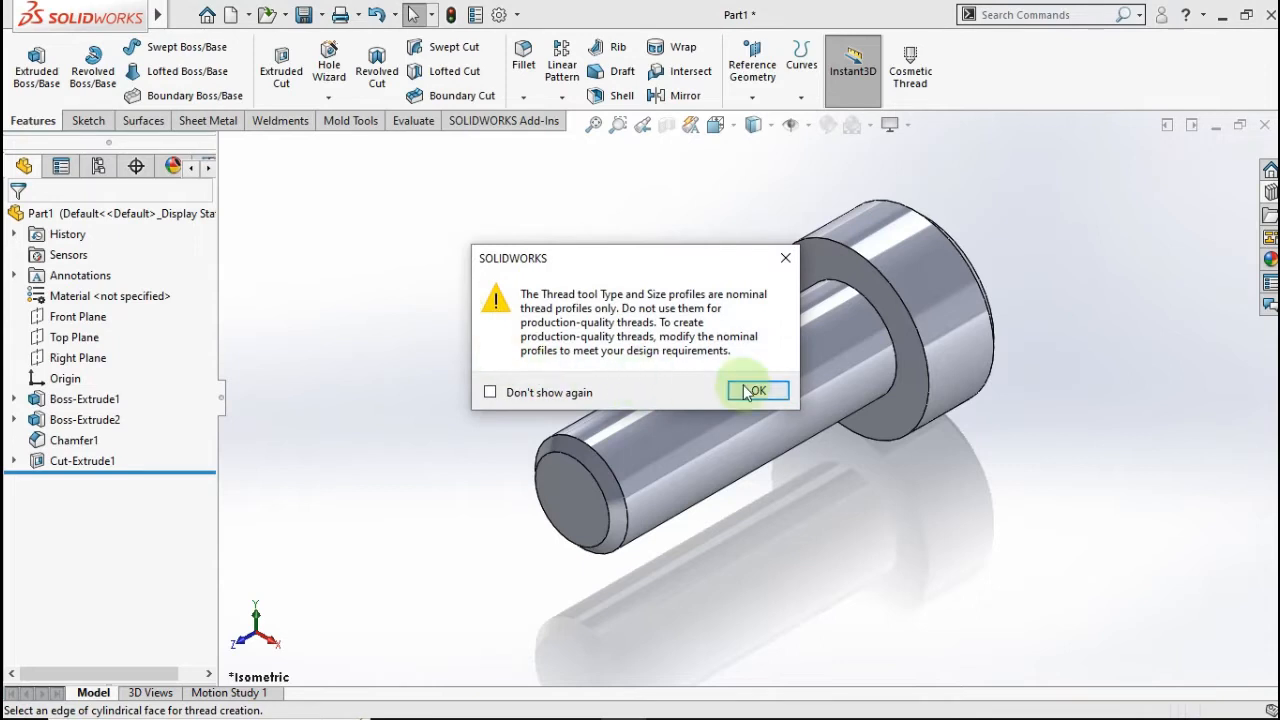
left_click(756, 391)
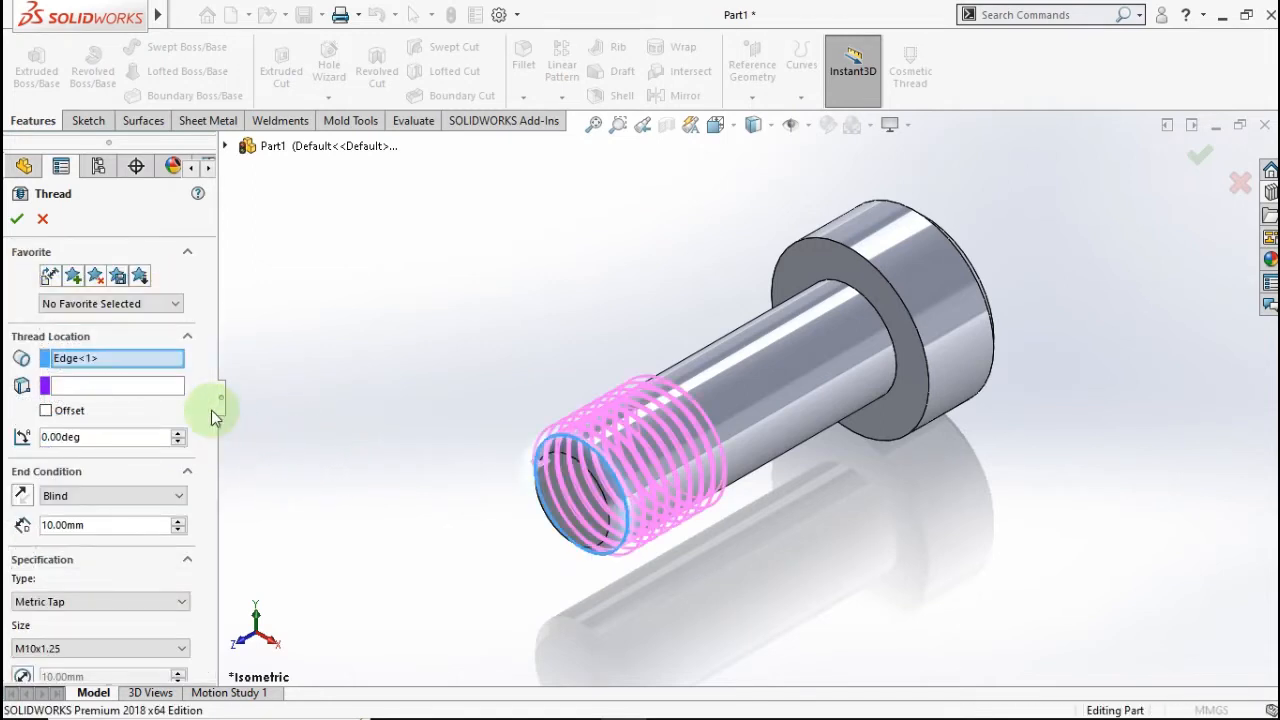
left_click_drag(211, 414, 206, 448)
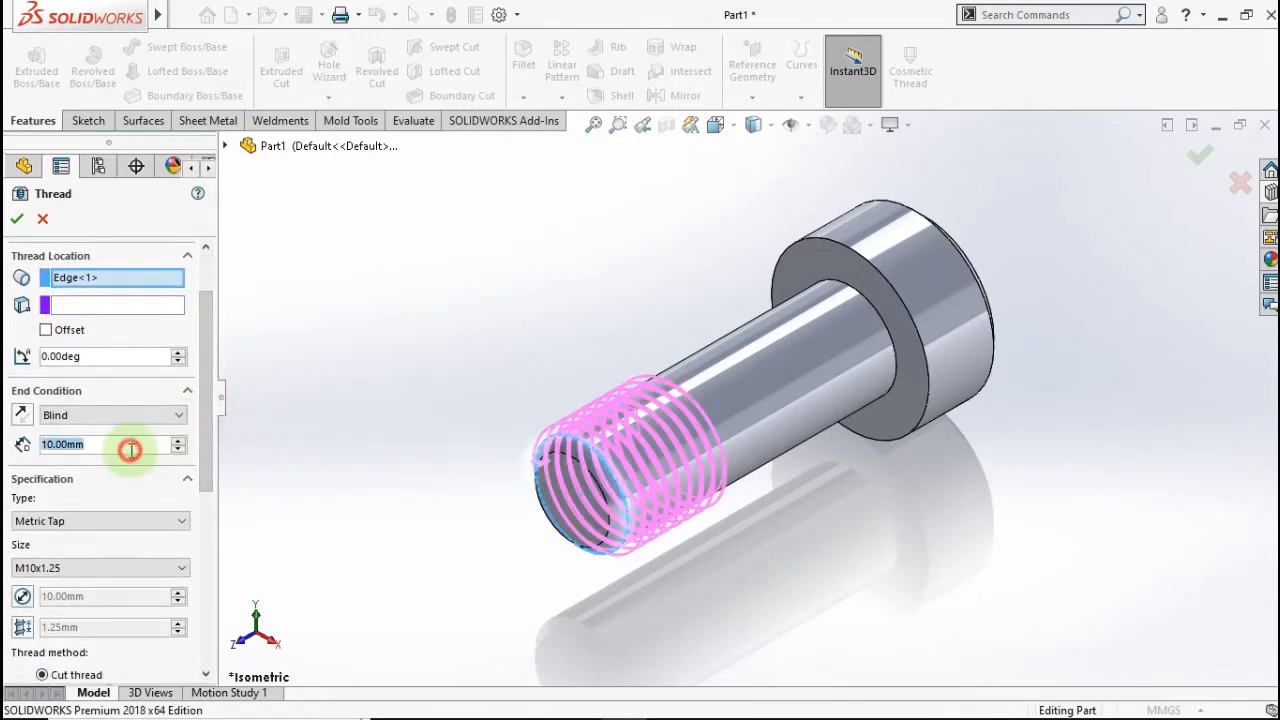
type("25")
left_click(321, 395)
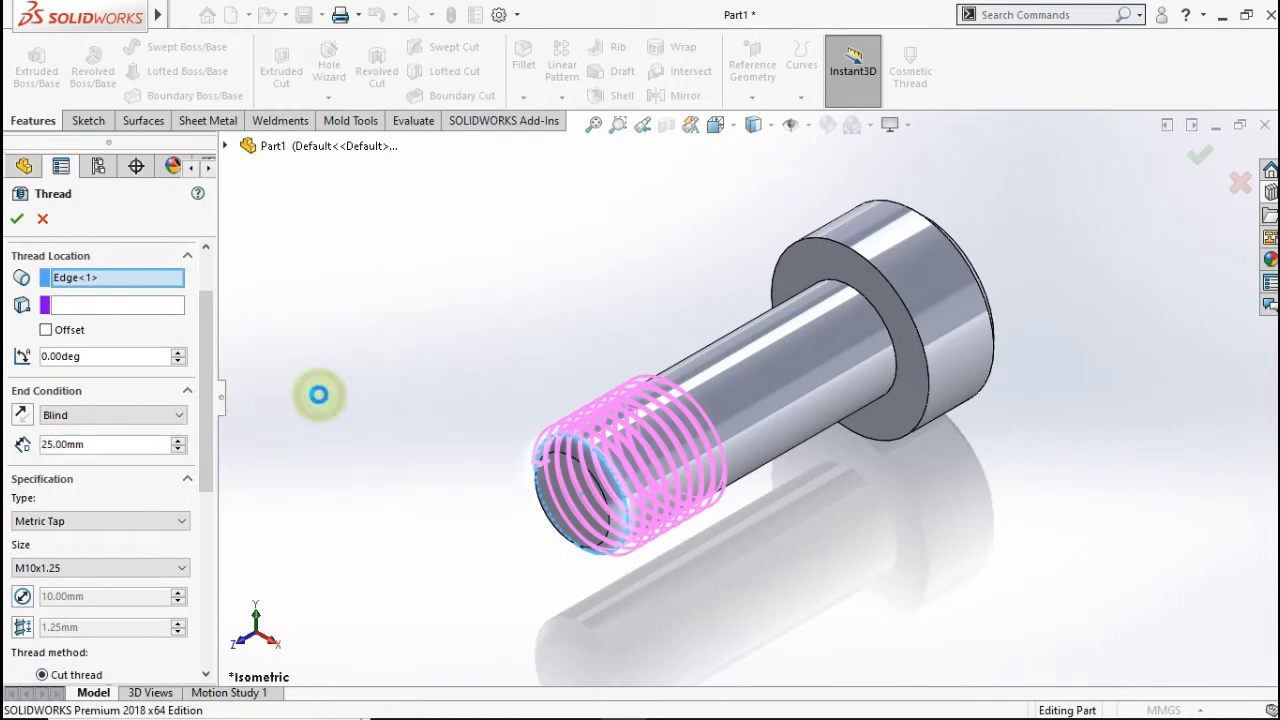
scroll(190, 440, "down", 2)
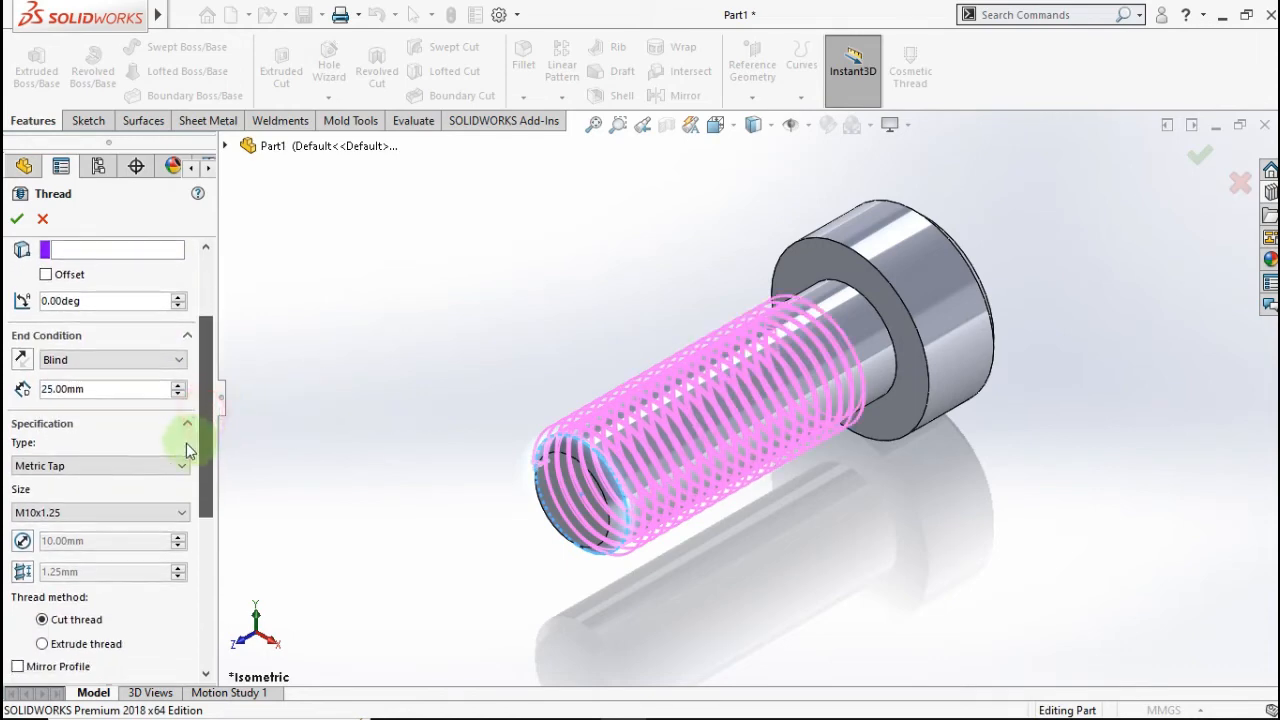
- Try to create the thread as a cut thread of type Metric Tap, size M10x1.25
left_click(142, 463)
left_click(142, 463)
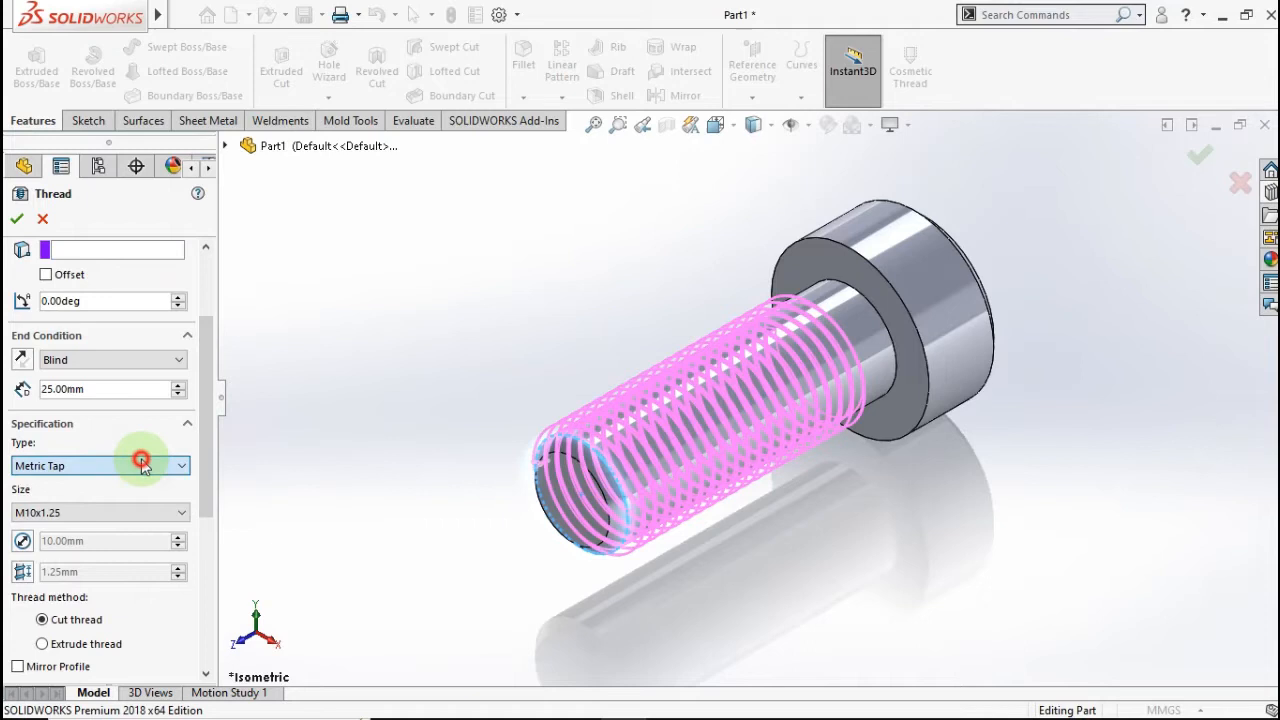
left_click(113, 513)
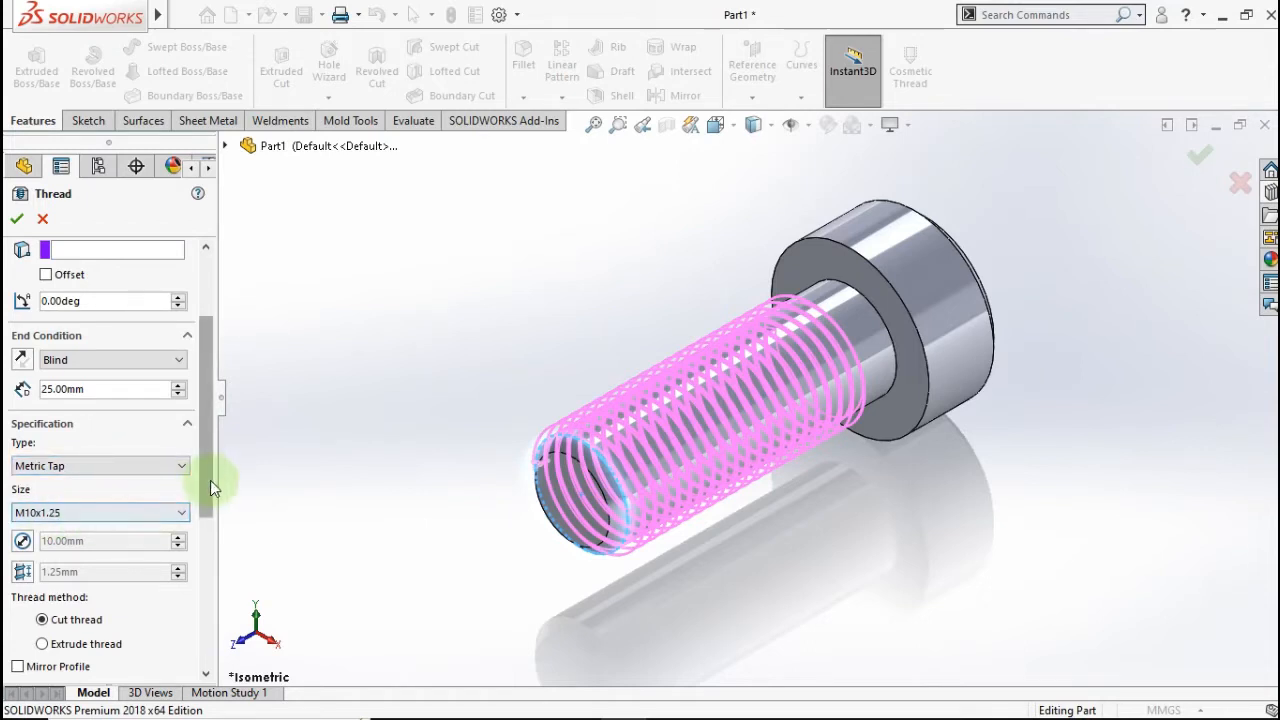
left_click_drag(210, 480, 207, 535)
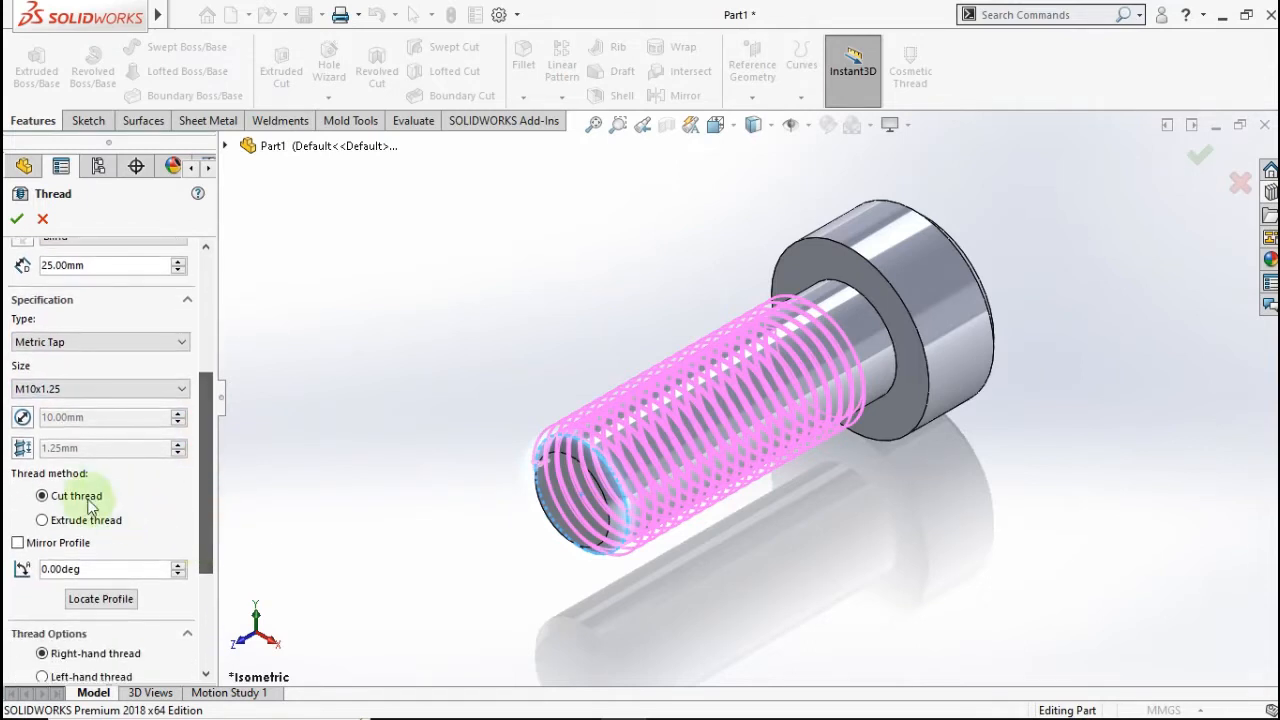
left_click(79, 389)
scroll(60, 165, "up", 5)
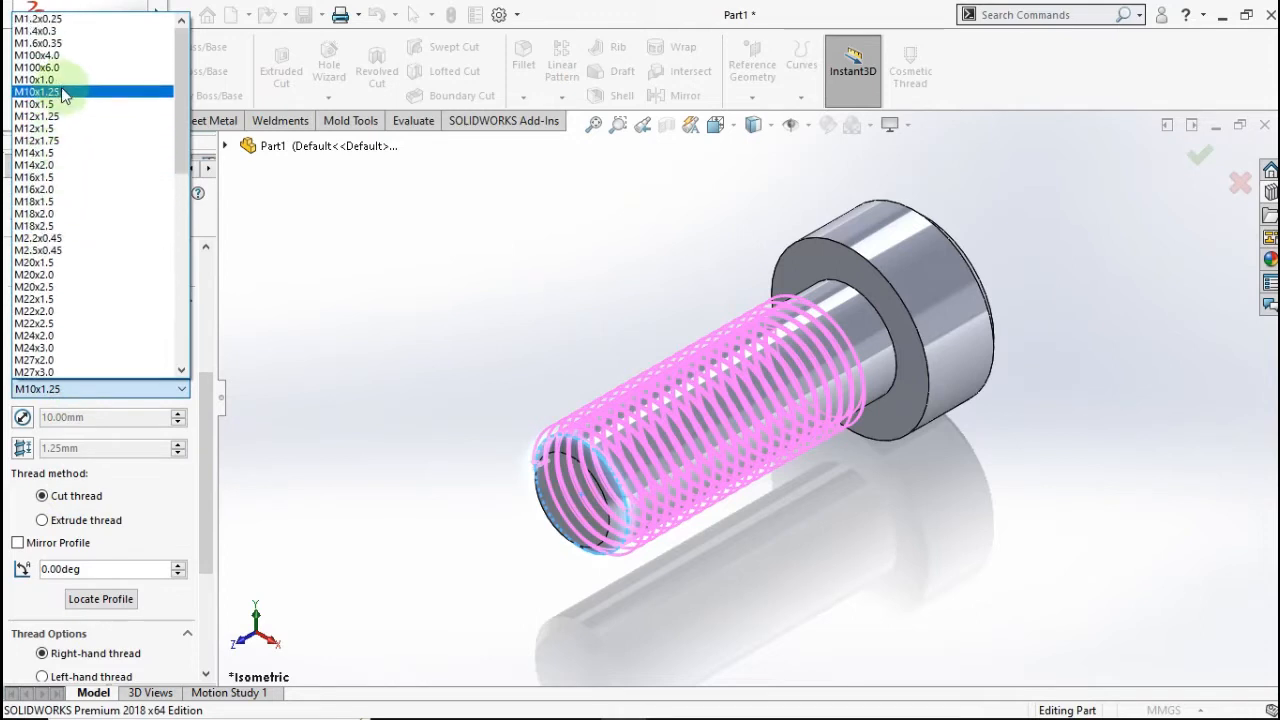
left_click(60, 93)
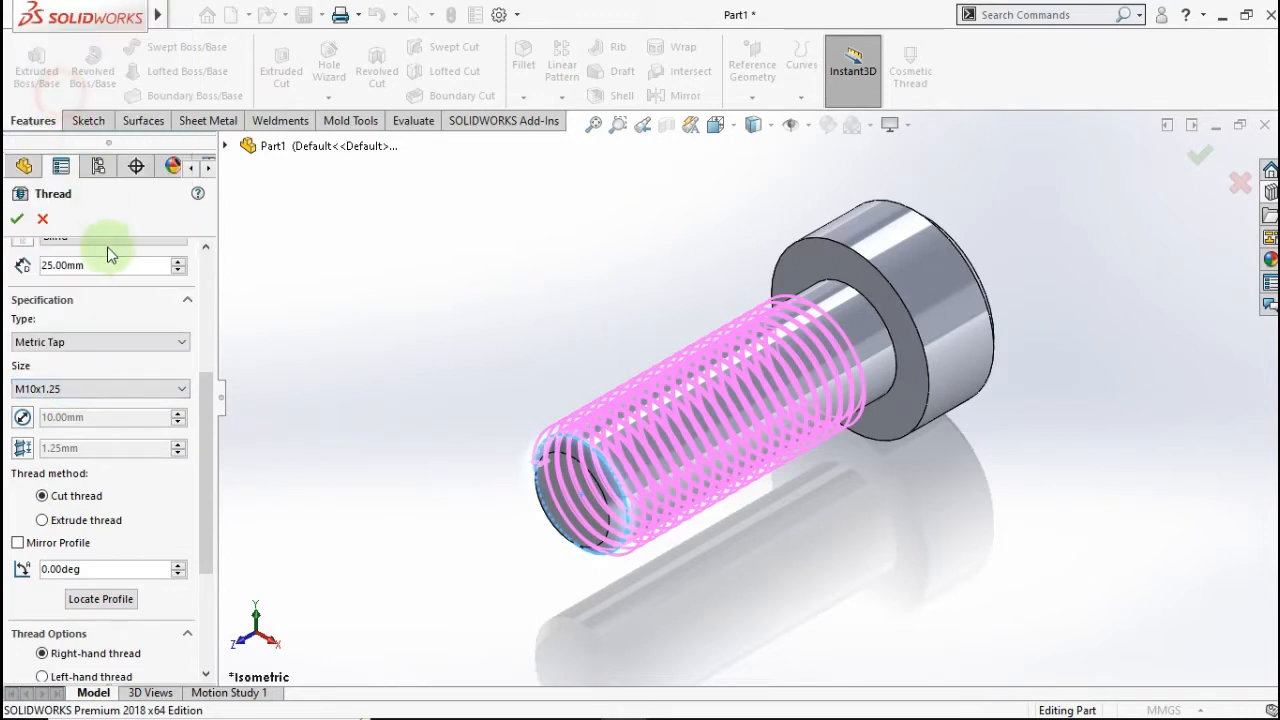
left_click(22, 220)
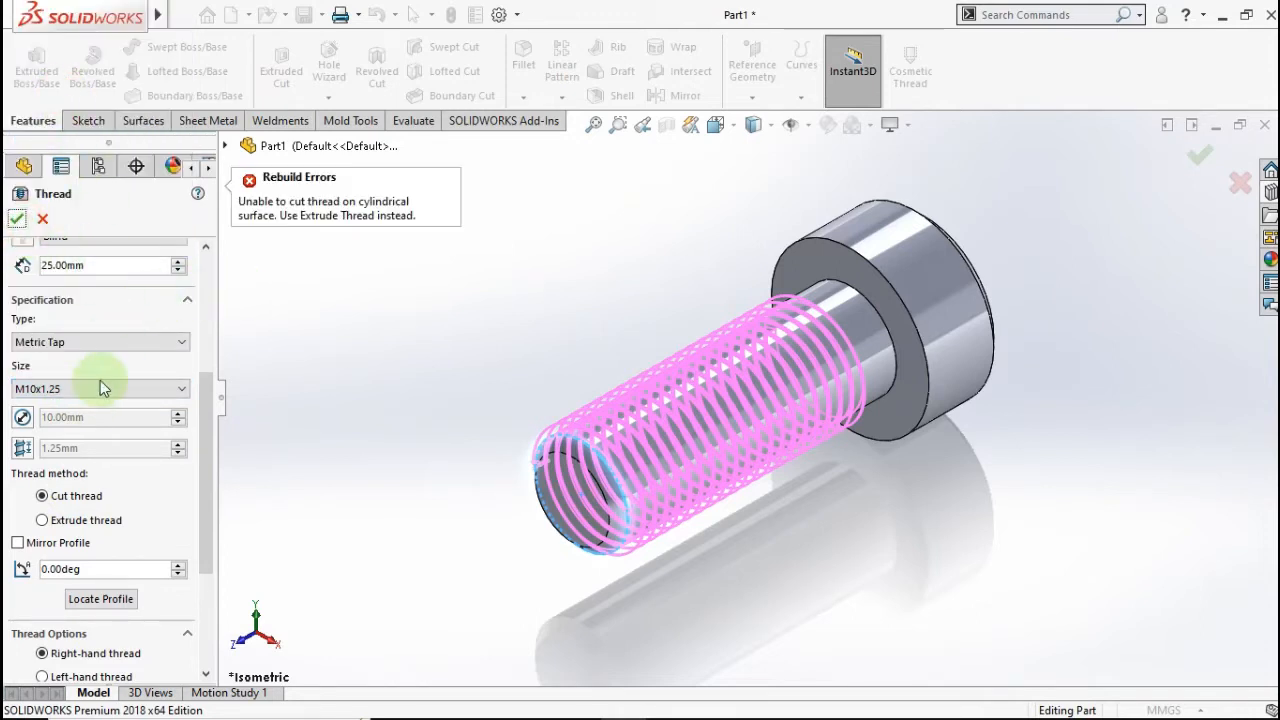
- Change the thread type to Metric Die and create the M10x1.25 cut thread on the shank
left_click(92, 345)
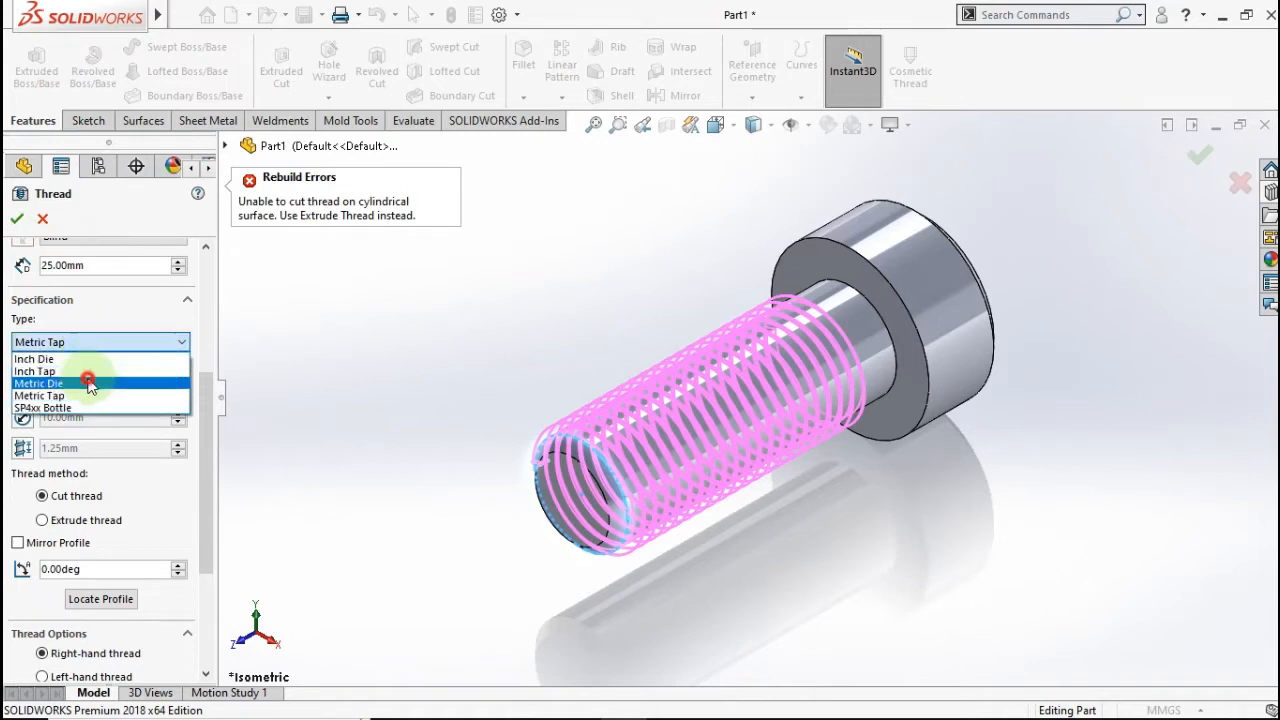
left_click(89, 384)
left_click(20, 219)
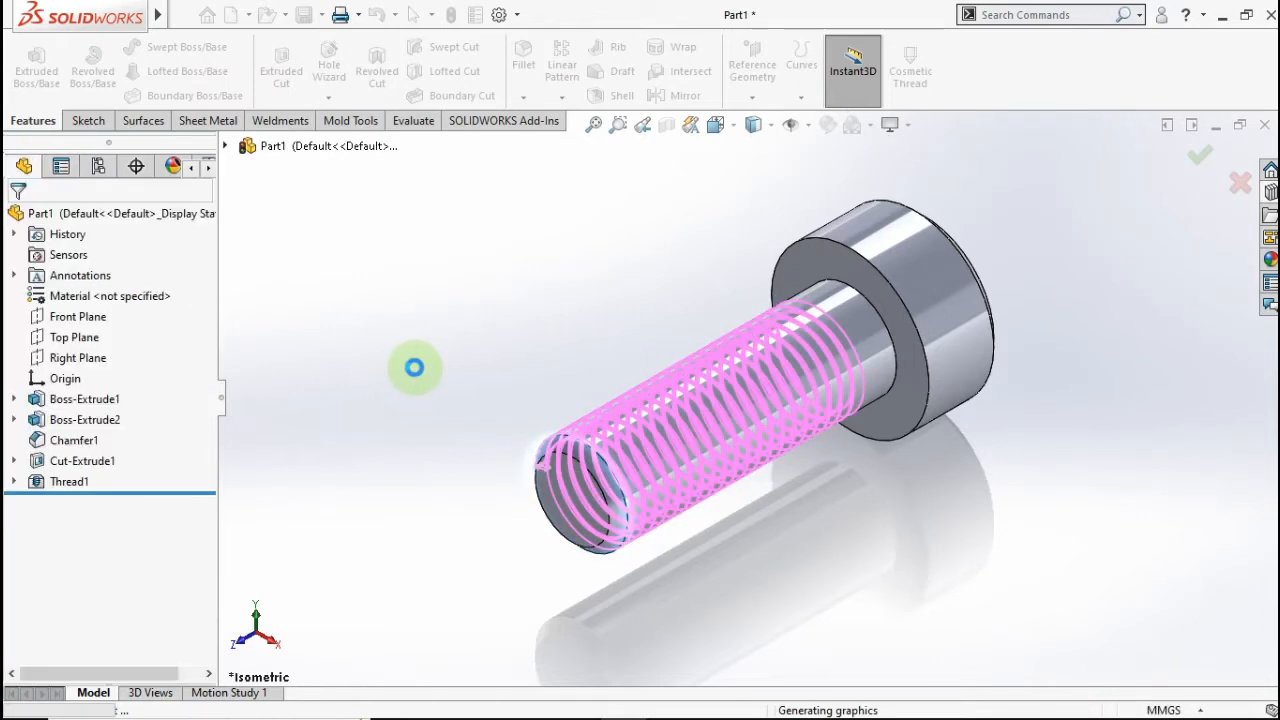
- Edit the shank thread to start with a 1 mm offset, reversed so that it begins beyond the chamfer edge
middle_click_drag(555, 368, 875, 538)
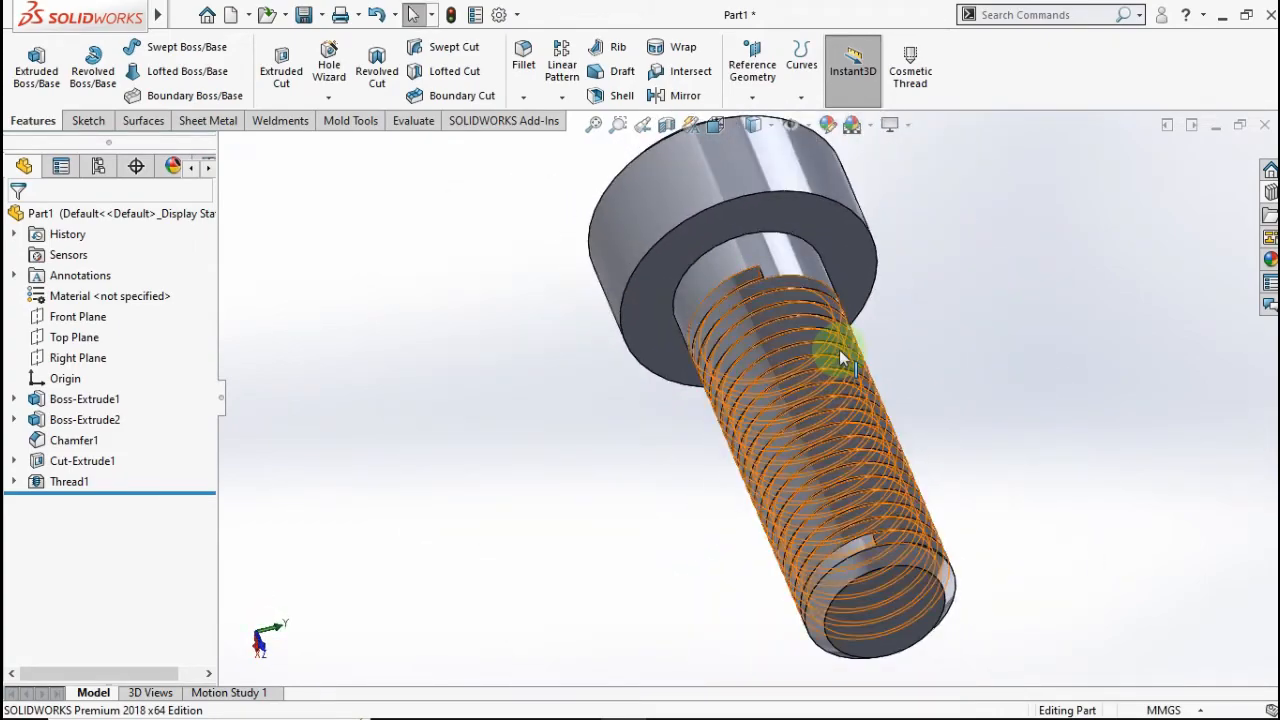
middle_click_drag(671, 320, 560, 430)
right_click(82, 481)
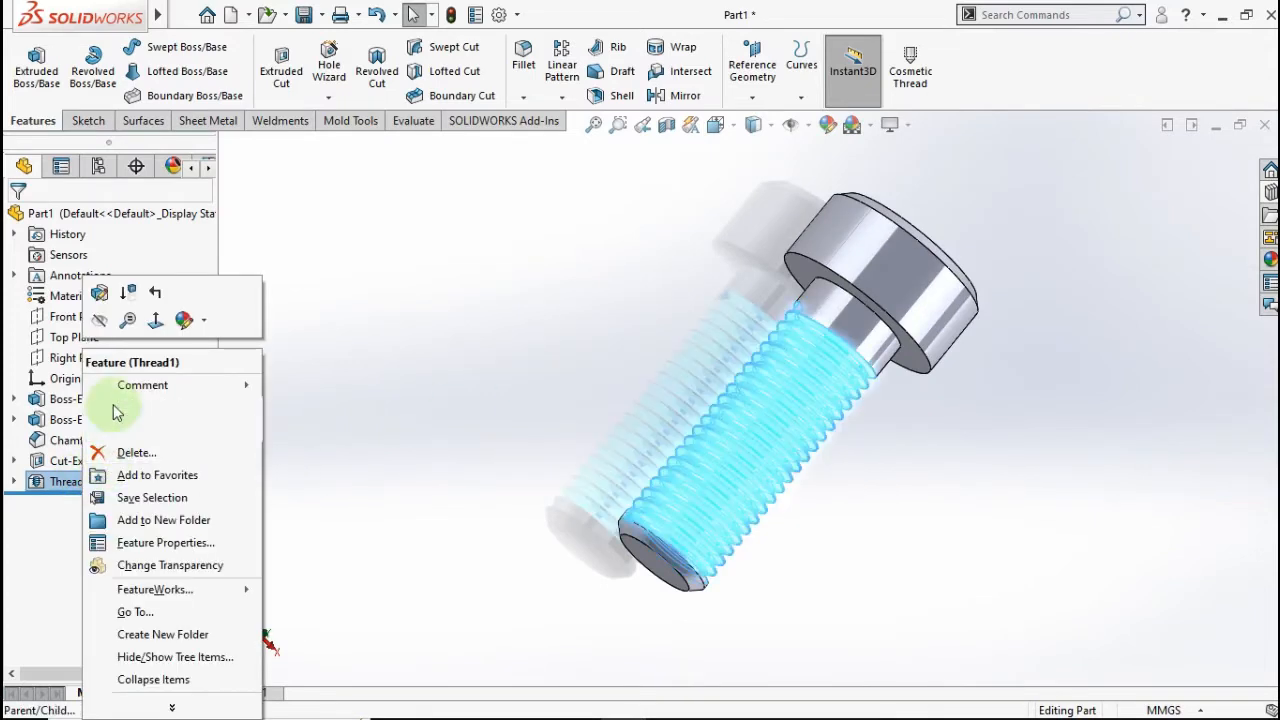
left_click(95, 290)
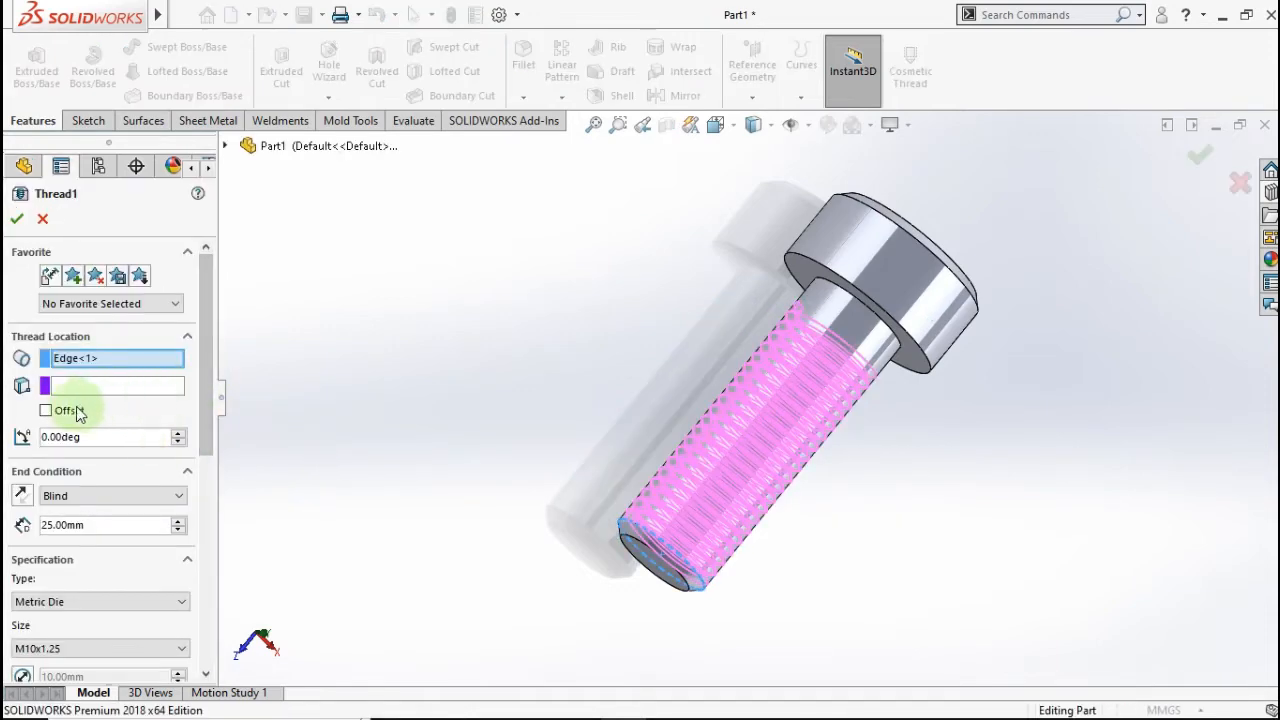
left_click(79, 413)
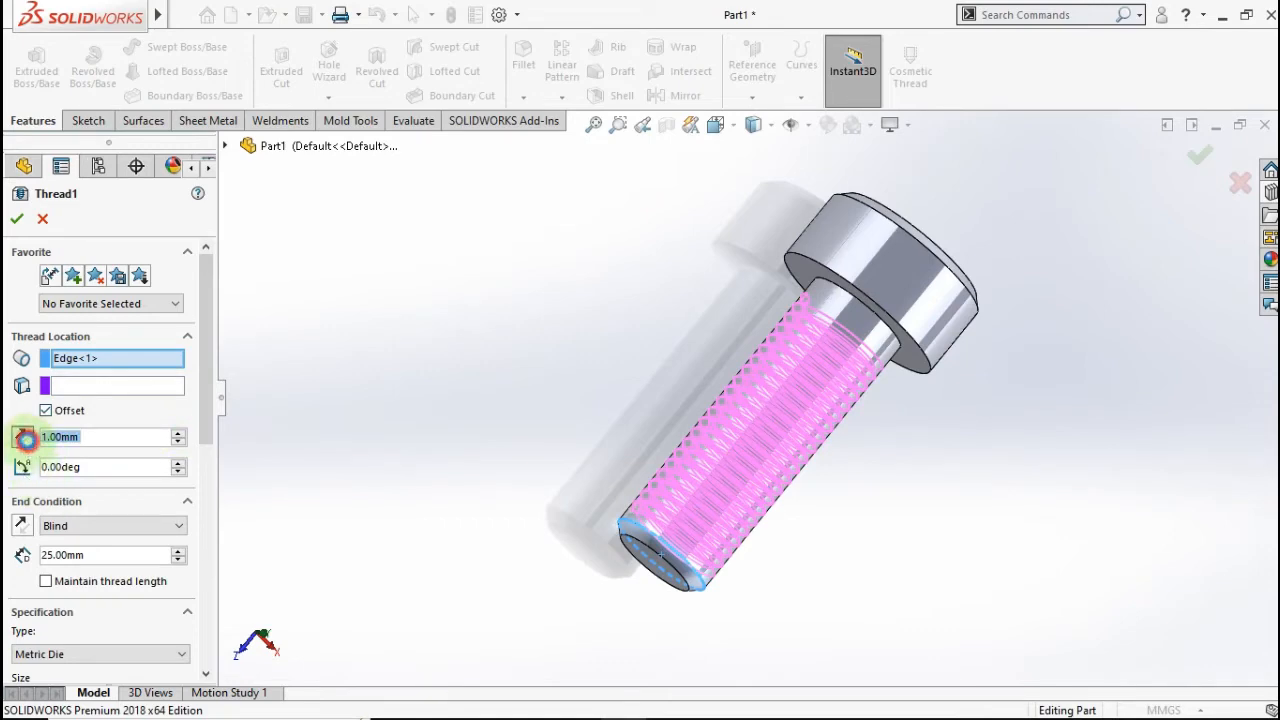
left_click(25, 437)
middle_click_drag(627, 488, 714, 523)
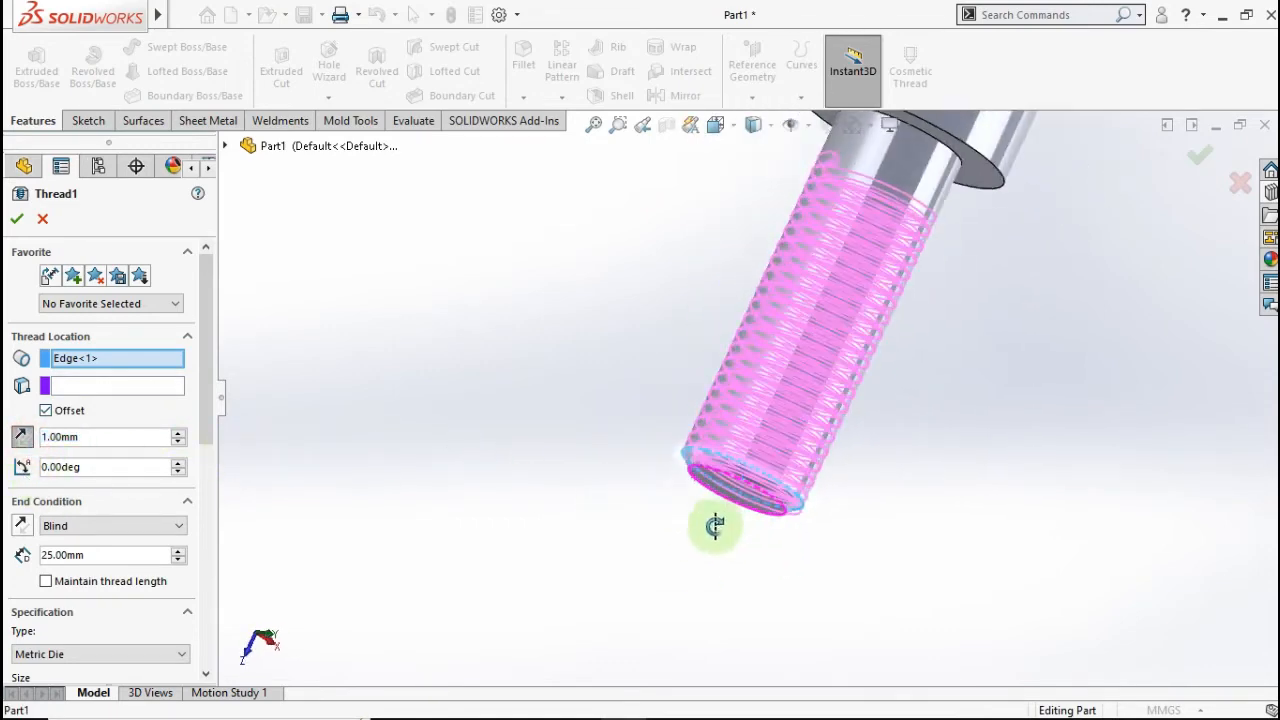
scroll(198, 439, "down", 6)
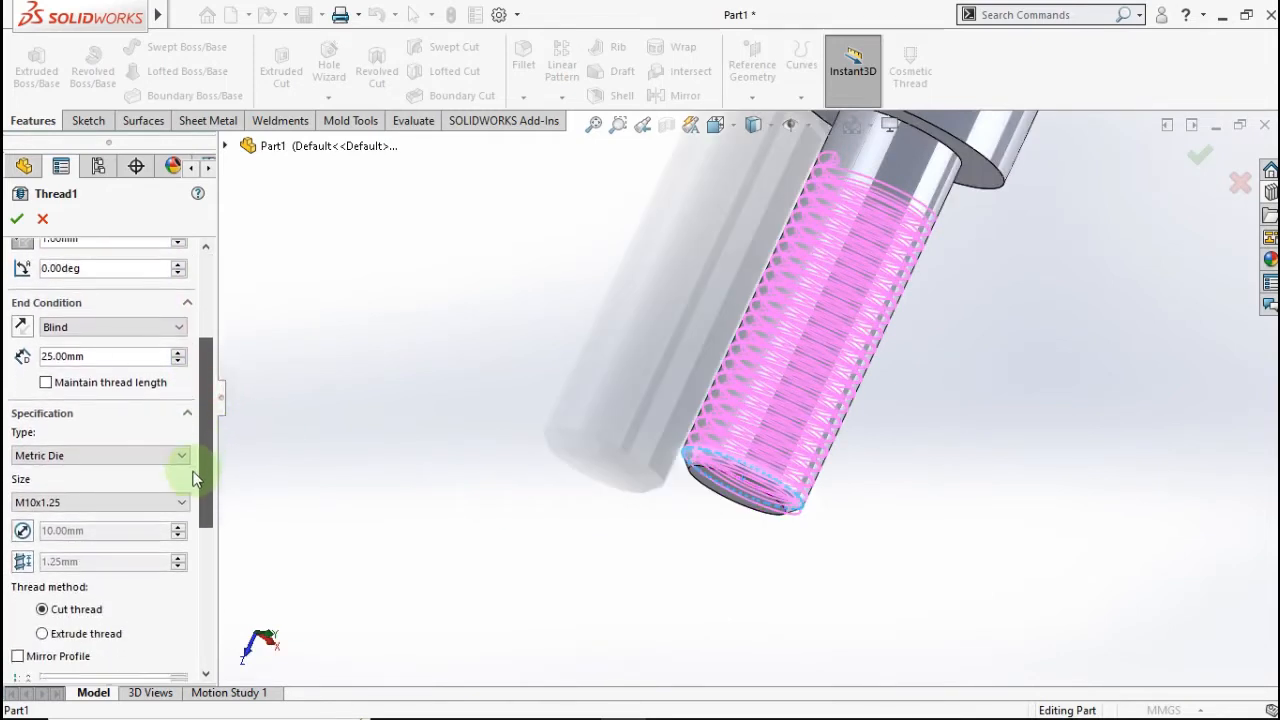
scroll(189, 540, "down", 2)
scroll(189, 414, "up", 9)
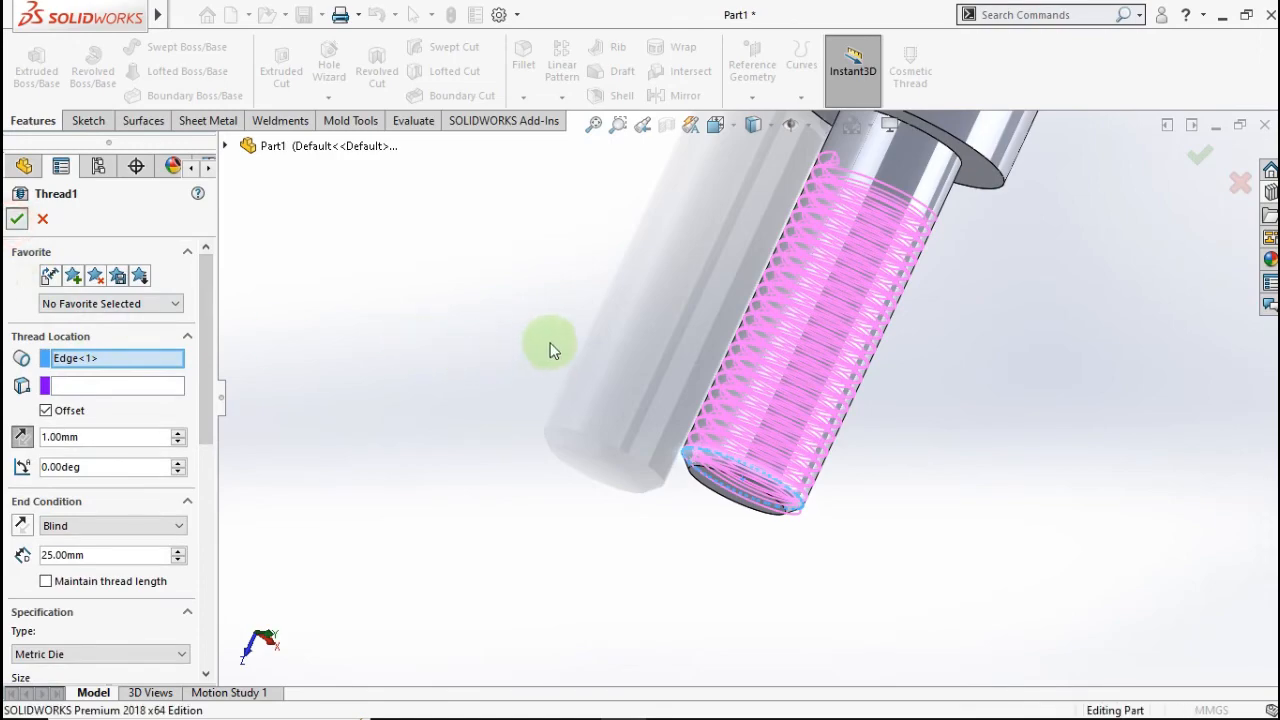
- Edit the shank's thread feature and set its start offset from the chamfer edge to 2 mm
middle_click_drag(599, 333, 735, 407)
middle_click_drag(654, 415, 630, 411)
scroll(799, 485, "down", 2)
middle_click_drag(799, 485, 900, 514)
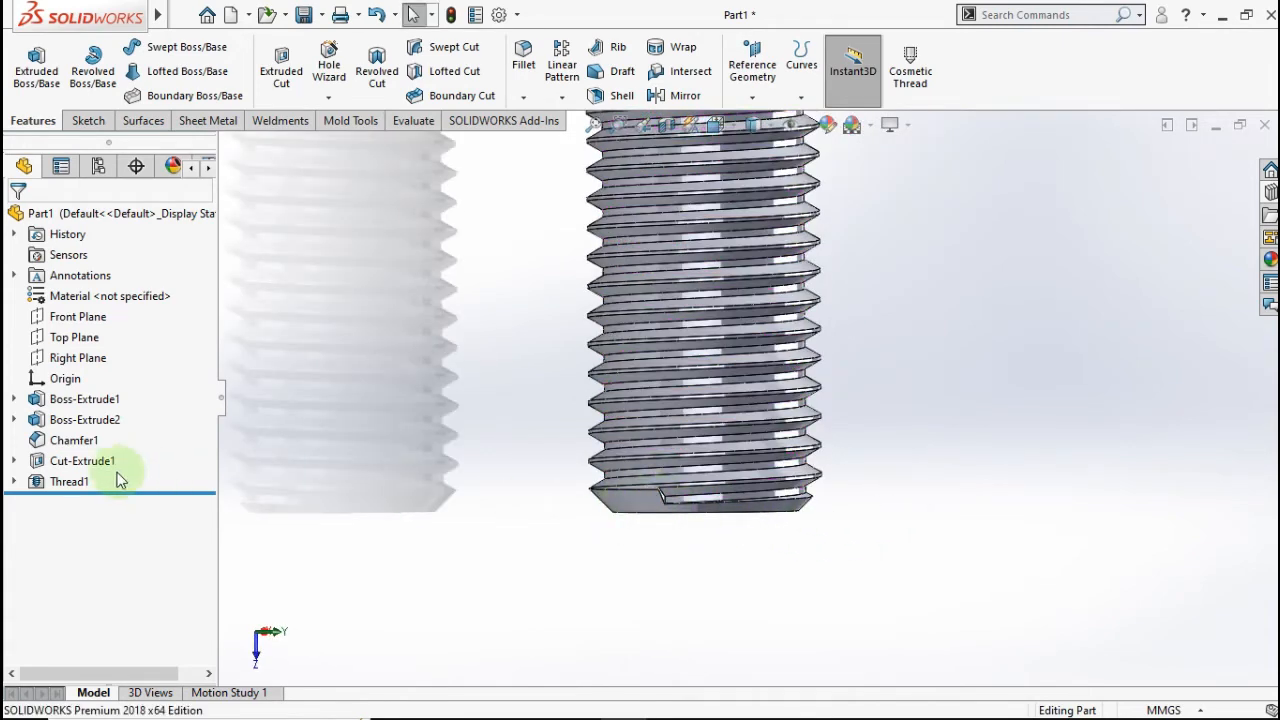
right_click(85, 481)
left_click(97, 303)
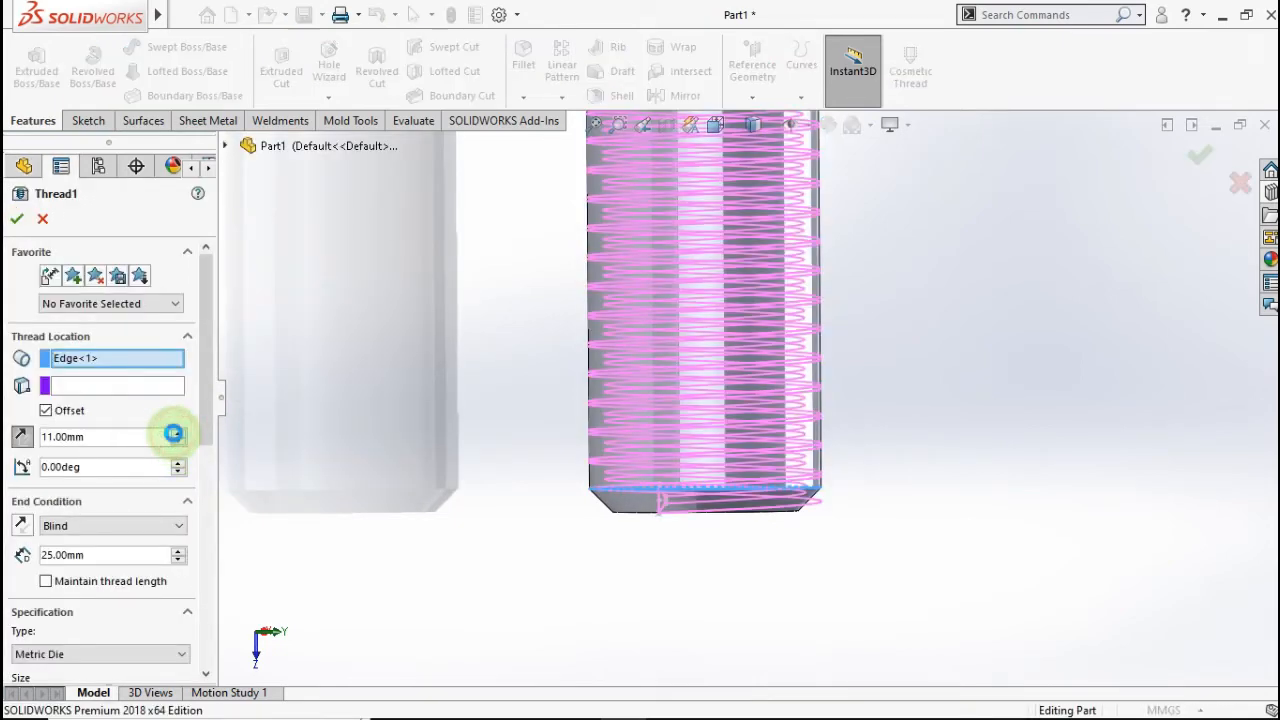
left_click(152, 440)
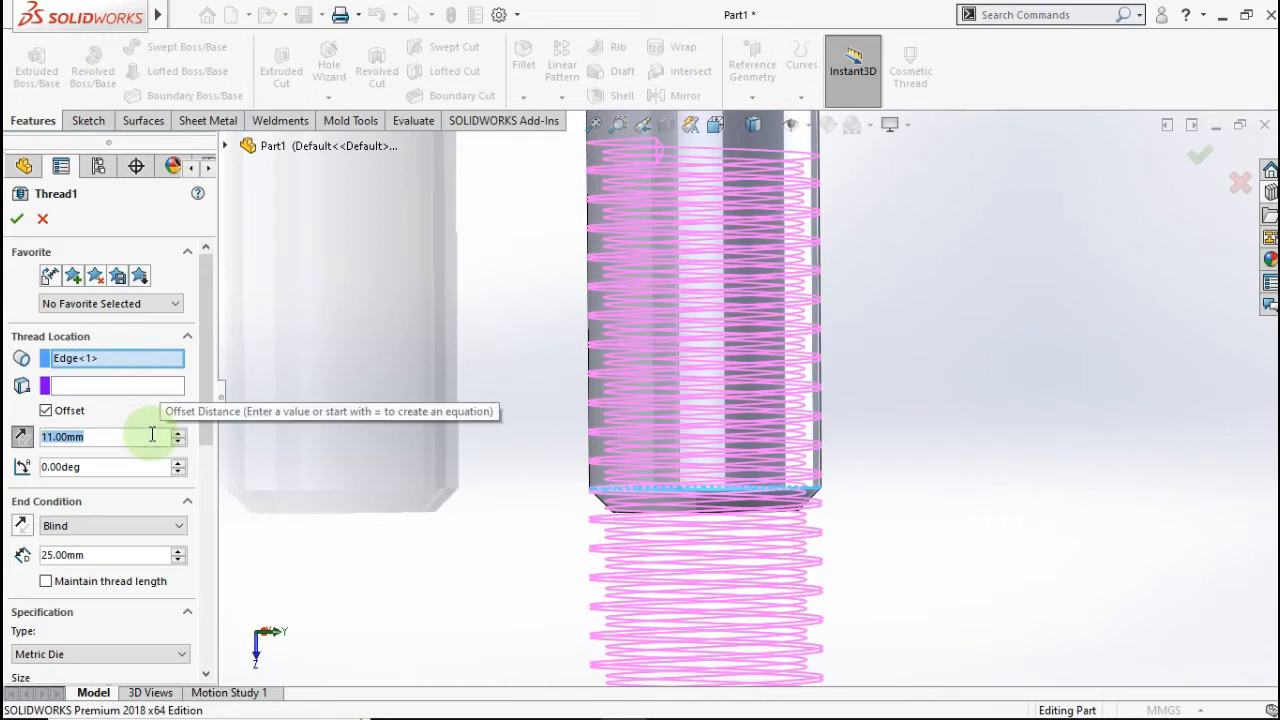
type("2")
left_click(340, 545)
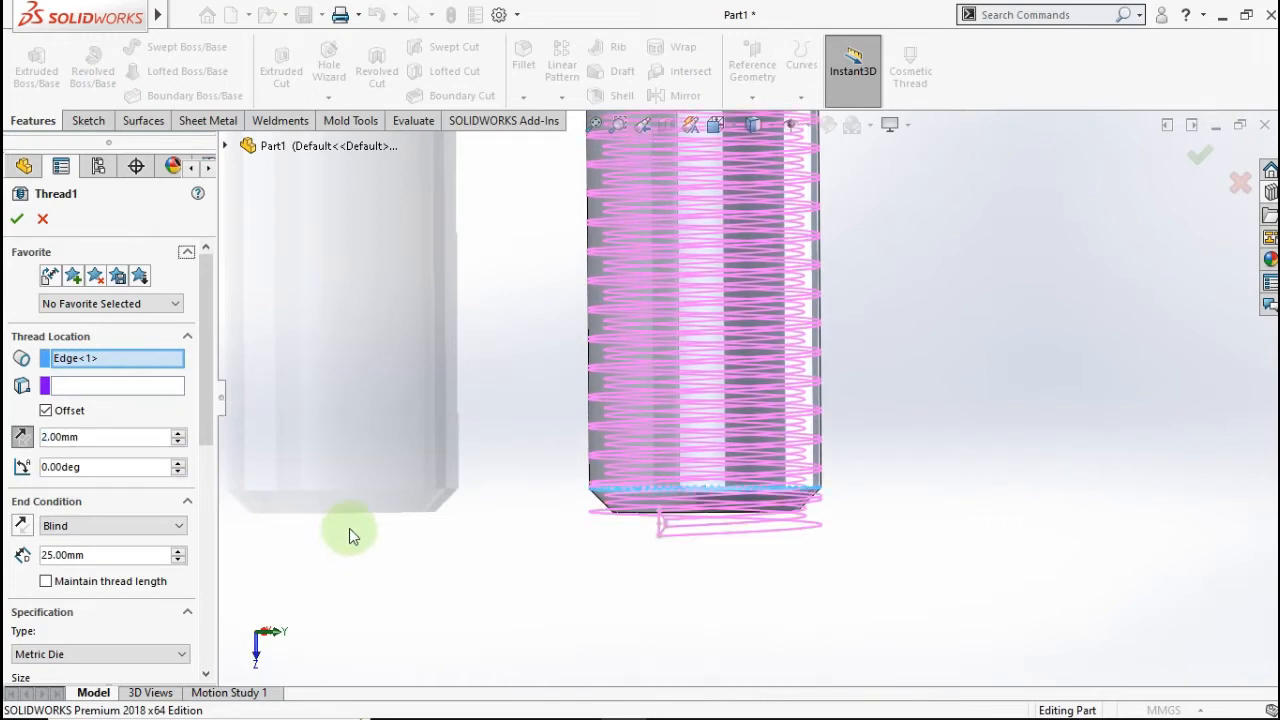
middle_click_drag(407, 527, 588, 393)
scroll(588, 393, "up", 2)
scroll(905, 345, "down", 3)
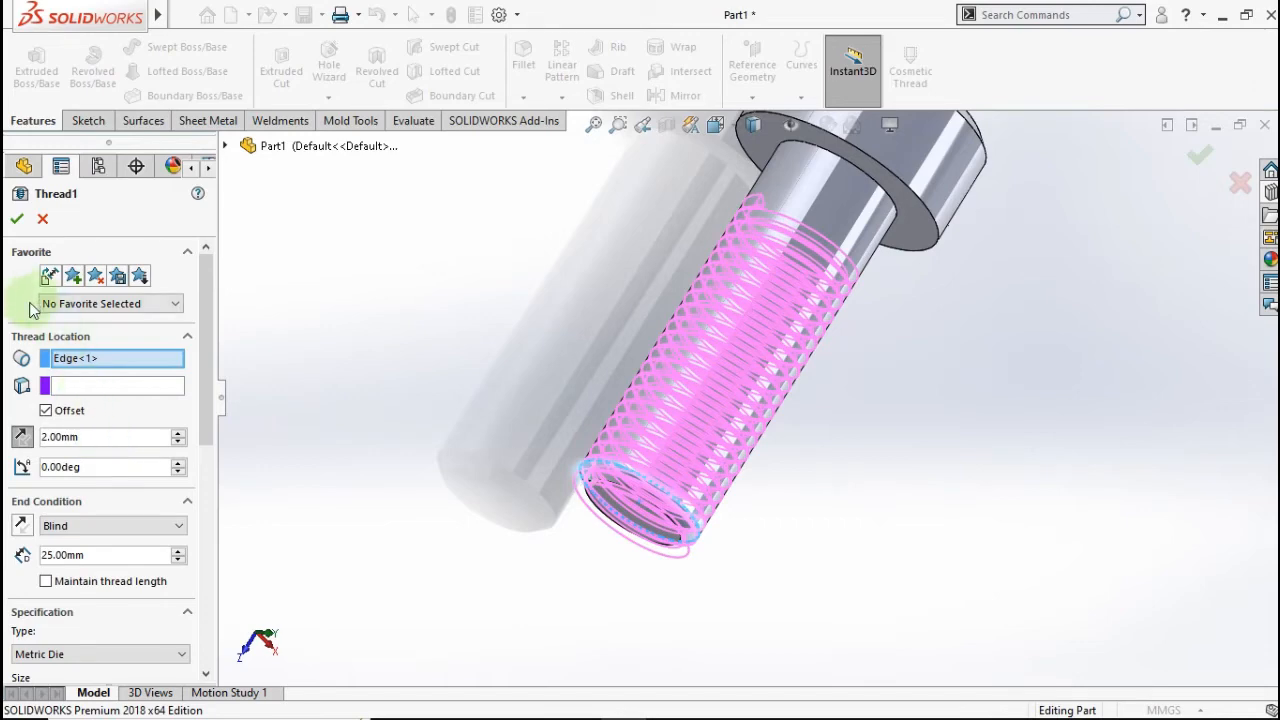
key("Return")
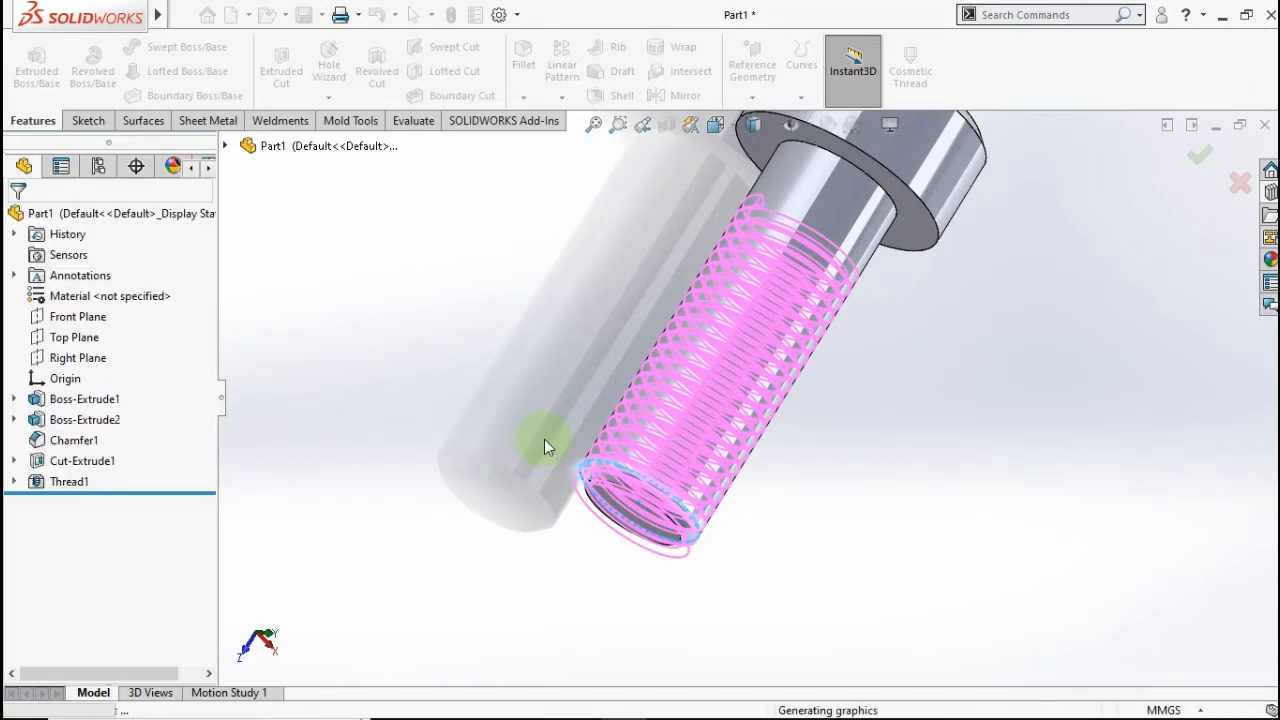
- Examine the thread's start at the shank tip and its end below the head, finishing in the isometric view
middle_click_drag(554, 440, 541, 553)
scroll(525, 411, "up", 2)
scroll(554, 362, "down", 2)
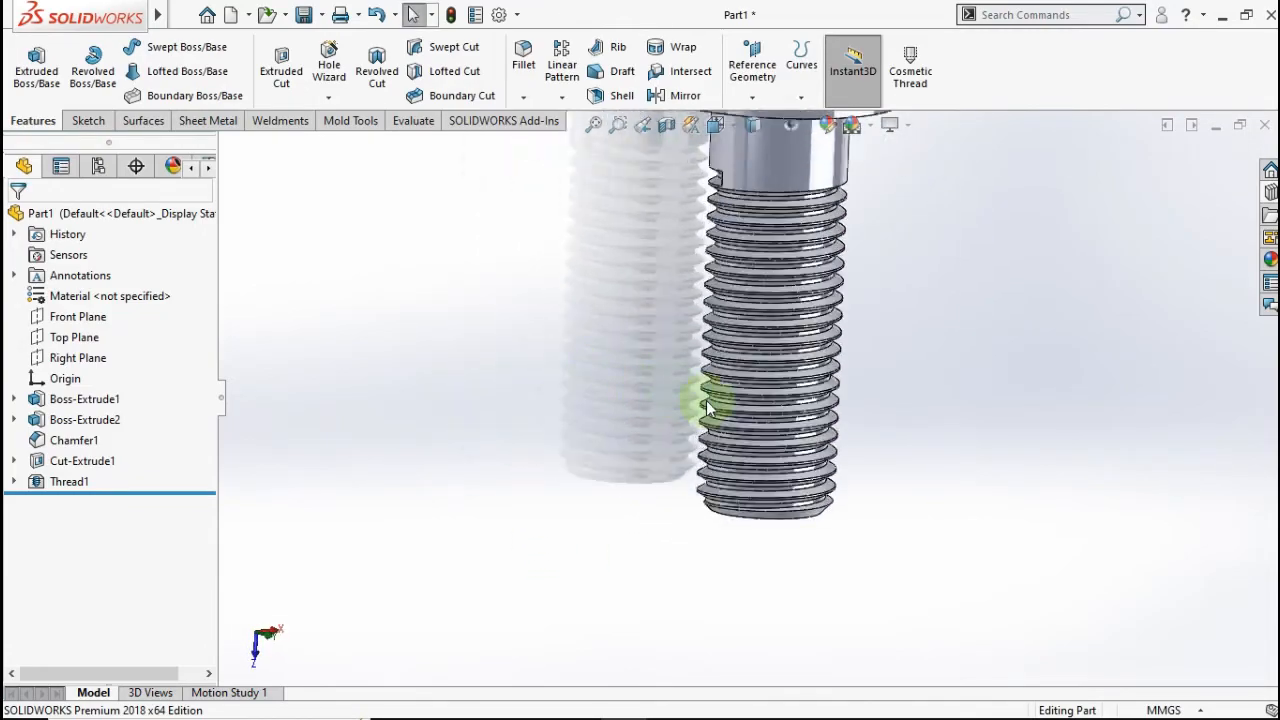
scroll(882, 441, "down", 3)
middle_click_drag(882, 458, 600, 410)
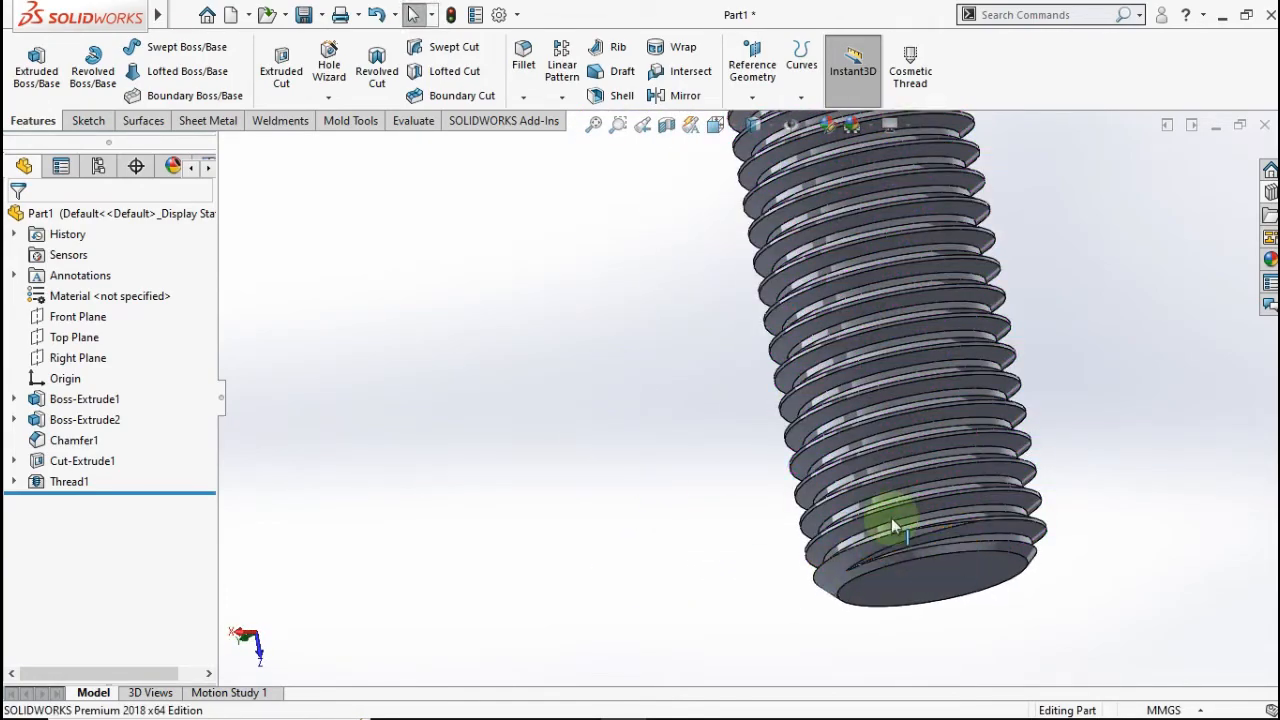
scroll(891, 525, "up", 6)
middle_click_drag(786, 386, 716, 288)
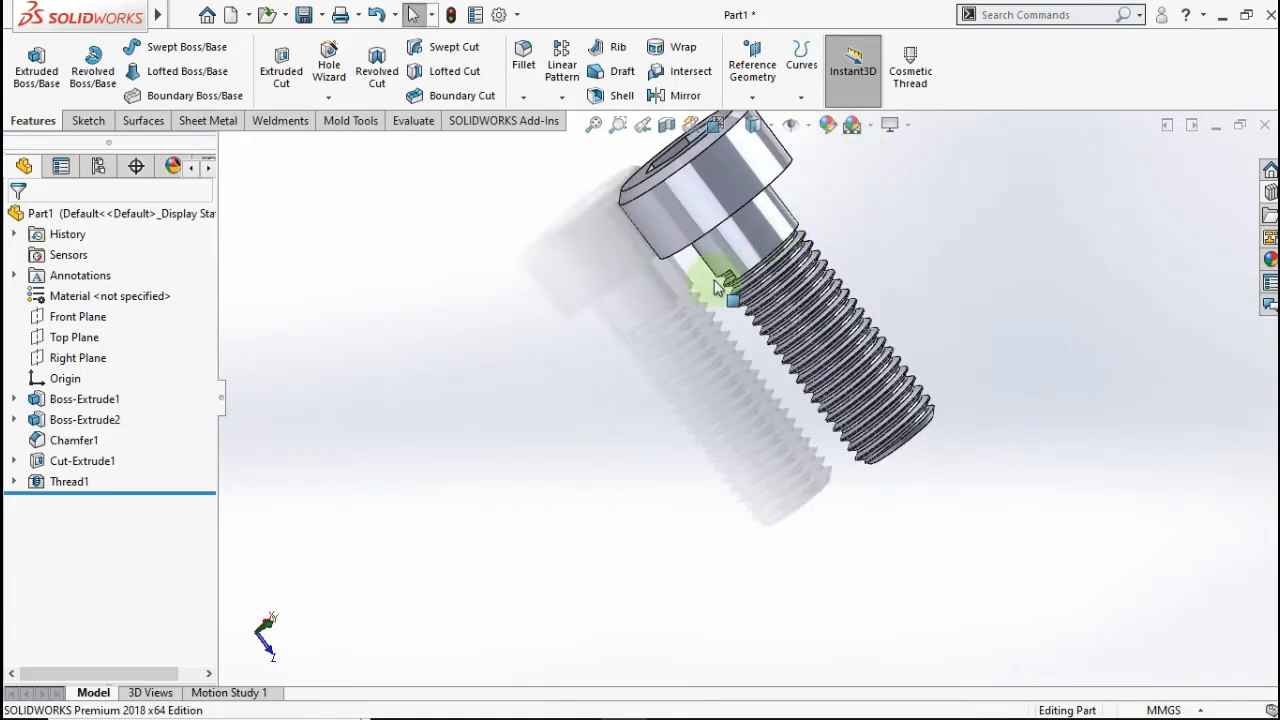
scroll(849, 232, "down", 5)
middle_click_drag(783, 240, 684, 312)
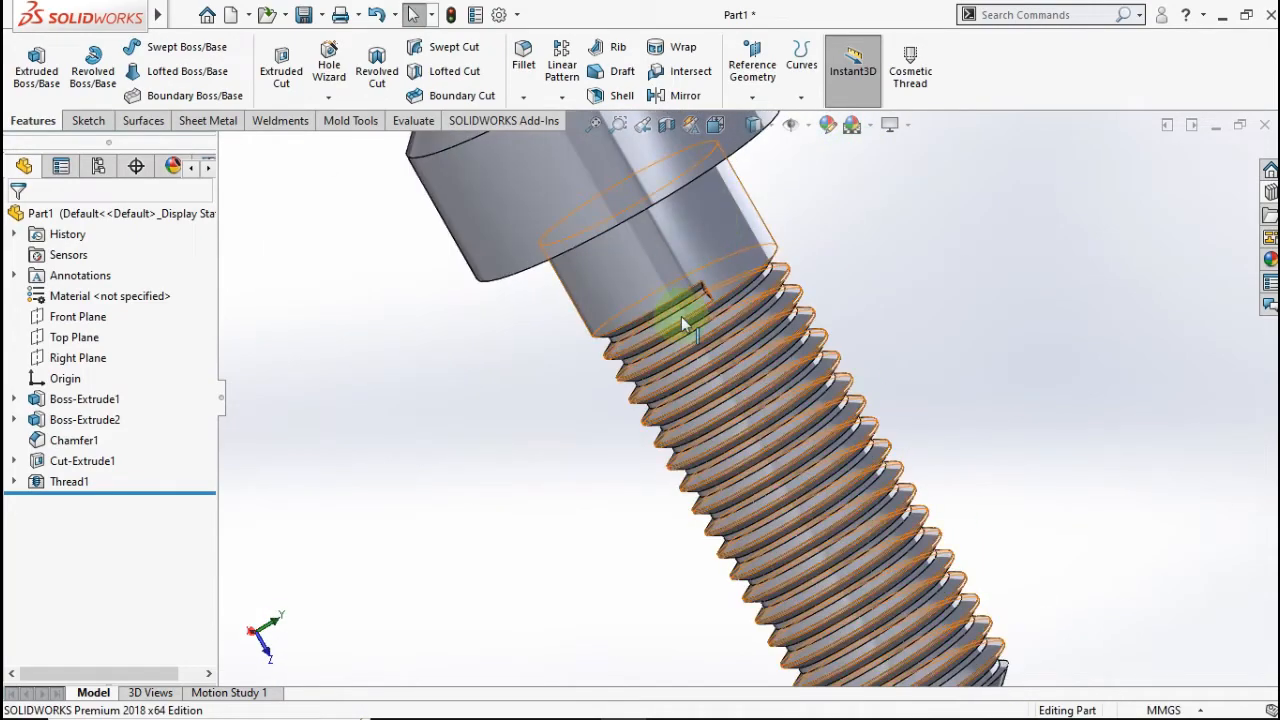
scroll(725, 395, "up", 5)
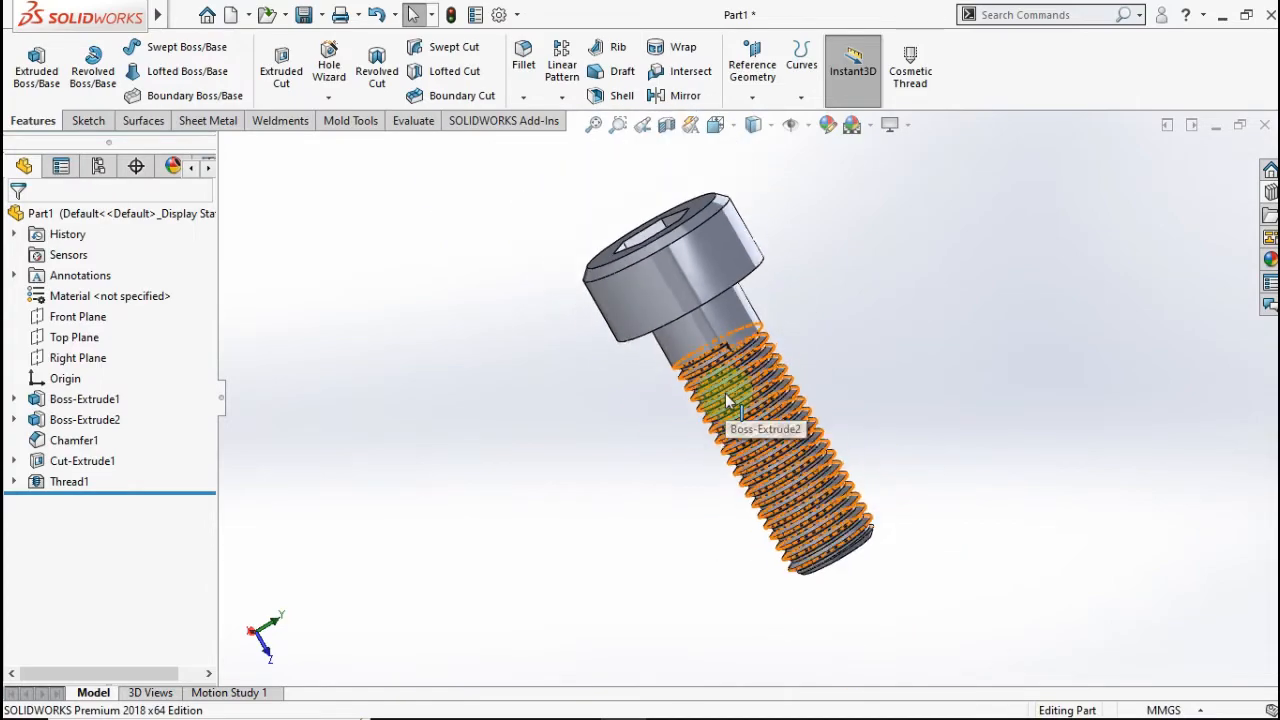
middle_click_drag(728, 425, 586, 406)
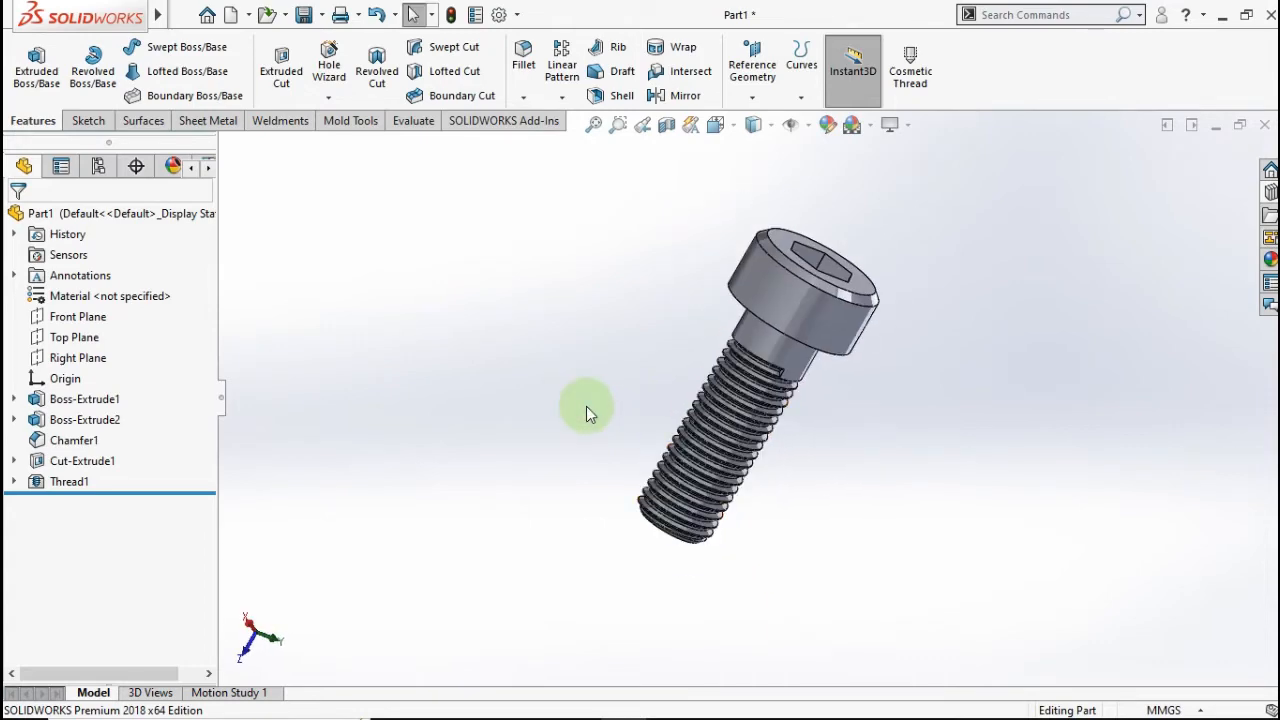
key("ctrl+7")
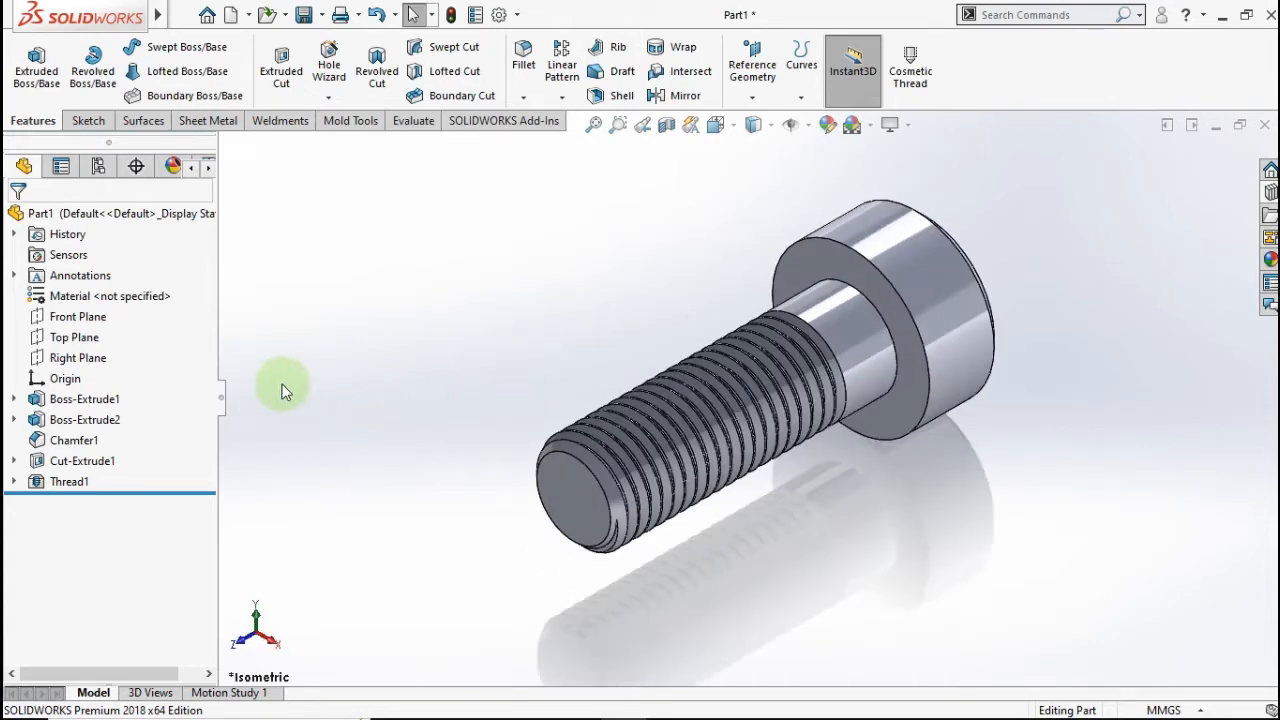
- Apply the material AISI 1035 Steel (SS) from the Steel category to the screw
right_click(124, 297)
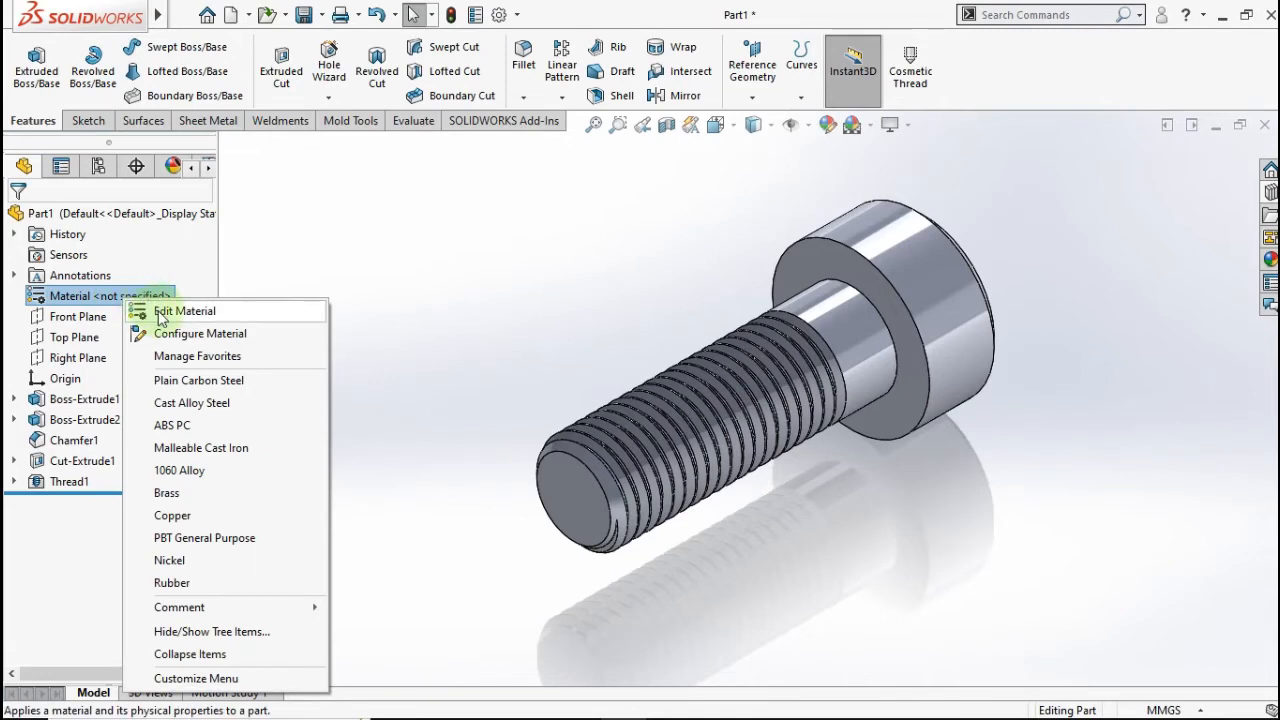
left_click(160, 316)
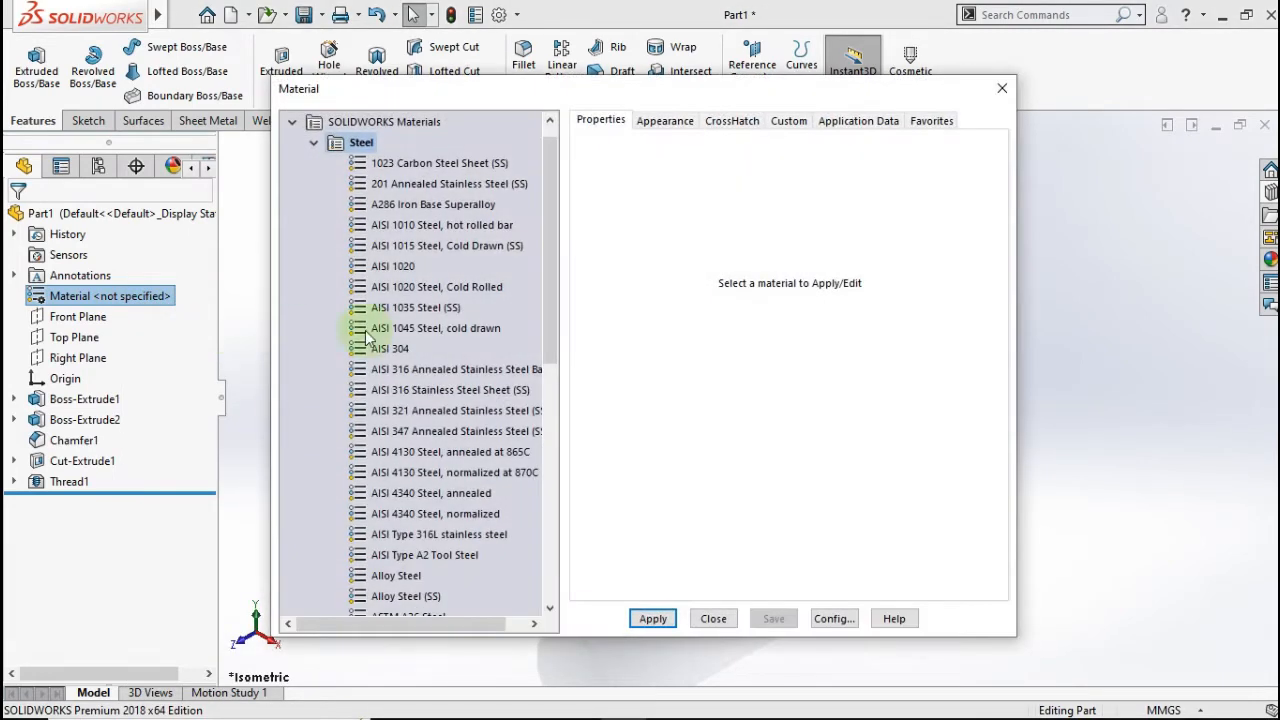
left_click_drag(546, 248, 548, 280)
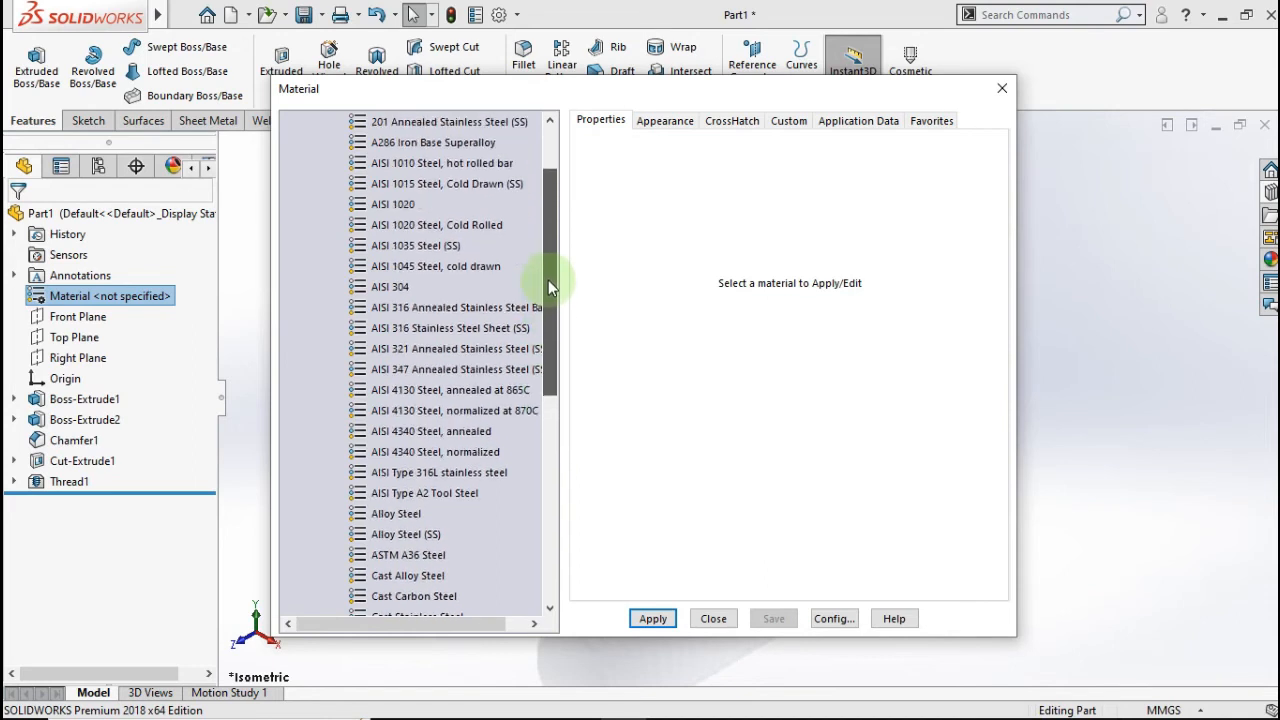
left_click(433, 249)
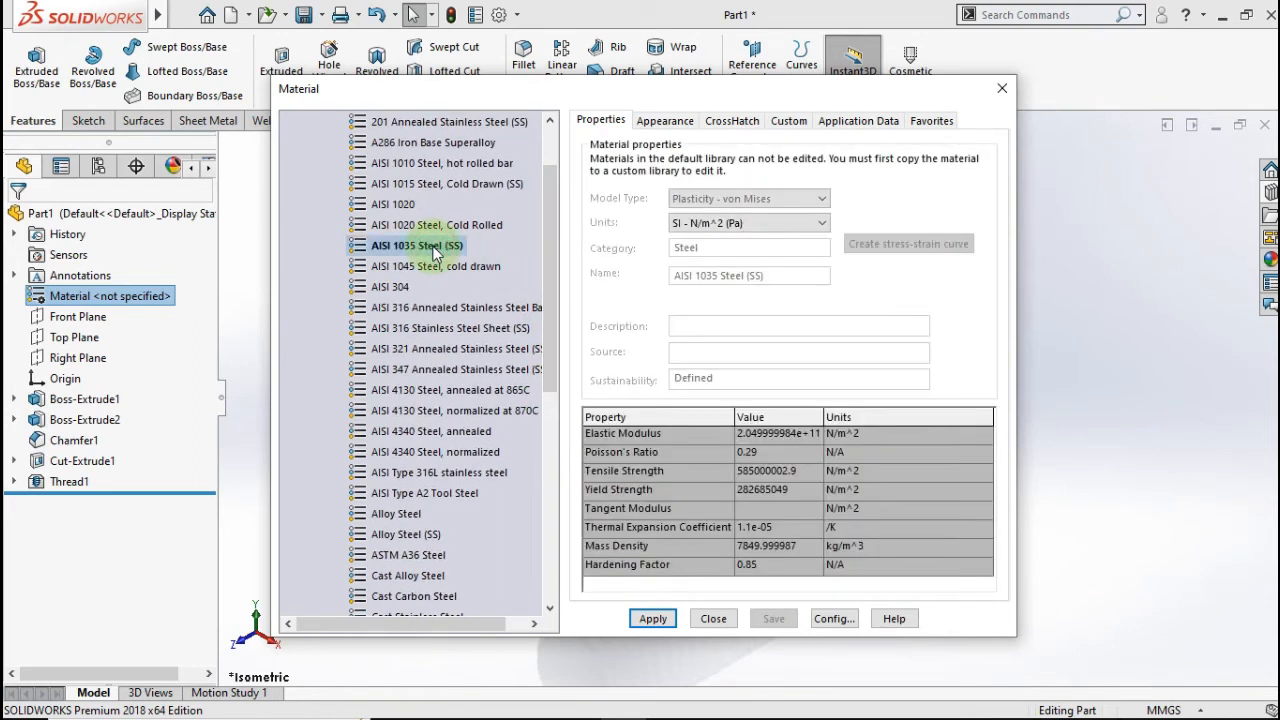
left_click(670, 626)
left_click(713, 619)
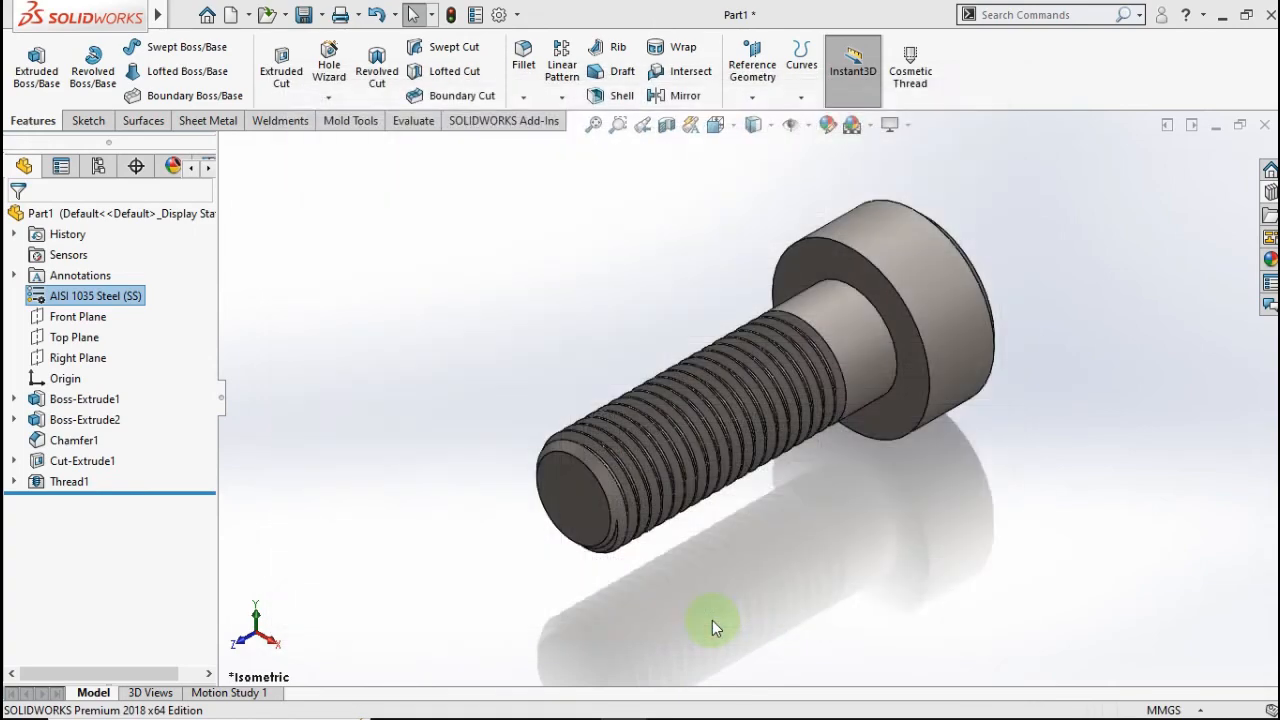
left_click(515, 462)
middle_click_drag(482, 382, 957, 477)
key("ctrl+7")
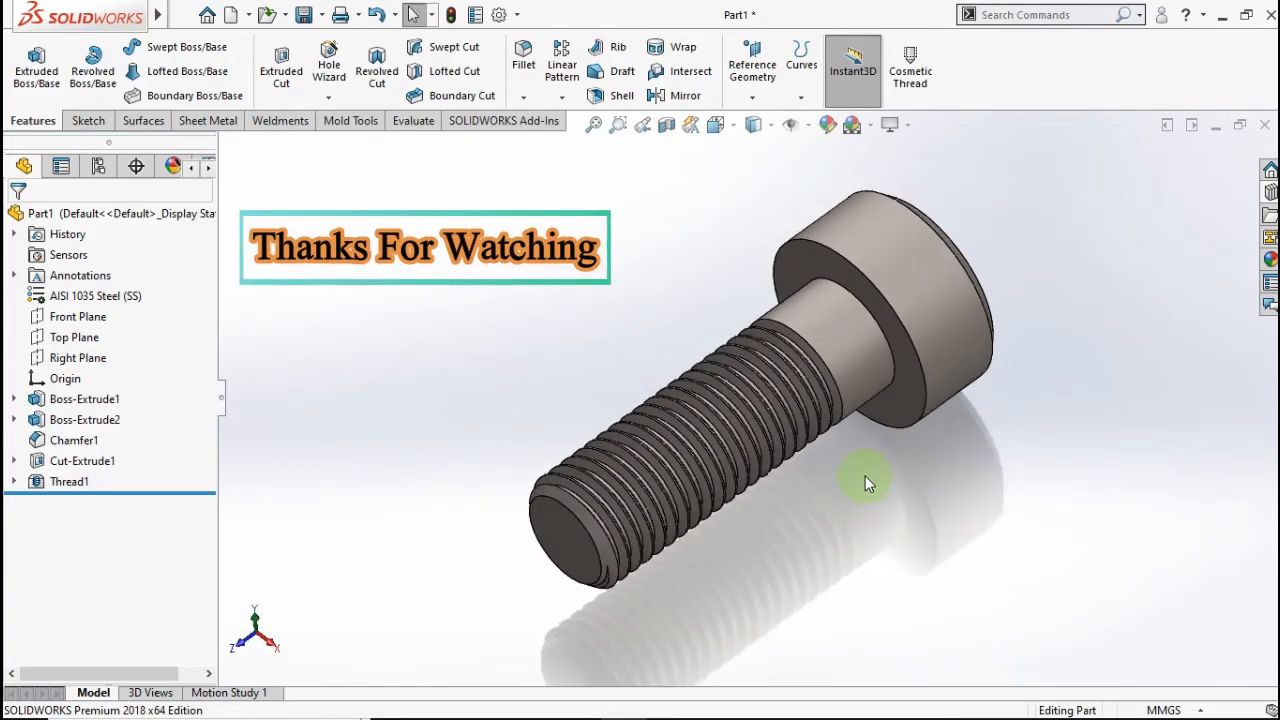
left_click_drag(312, 290, 476, 569)
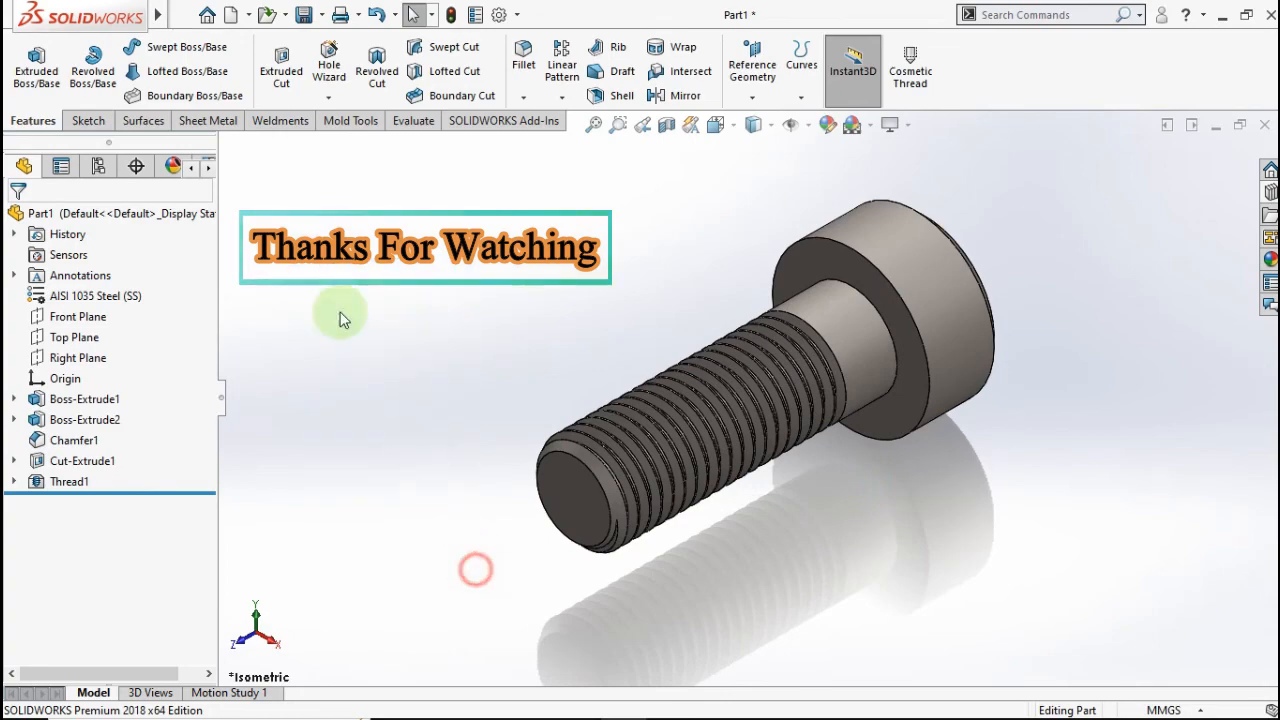